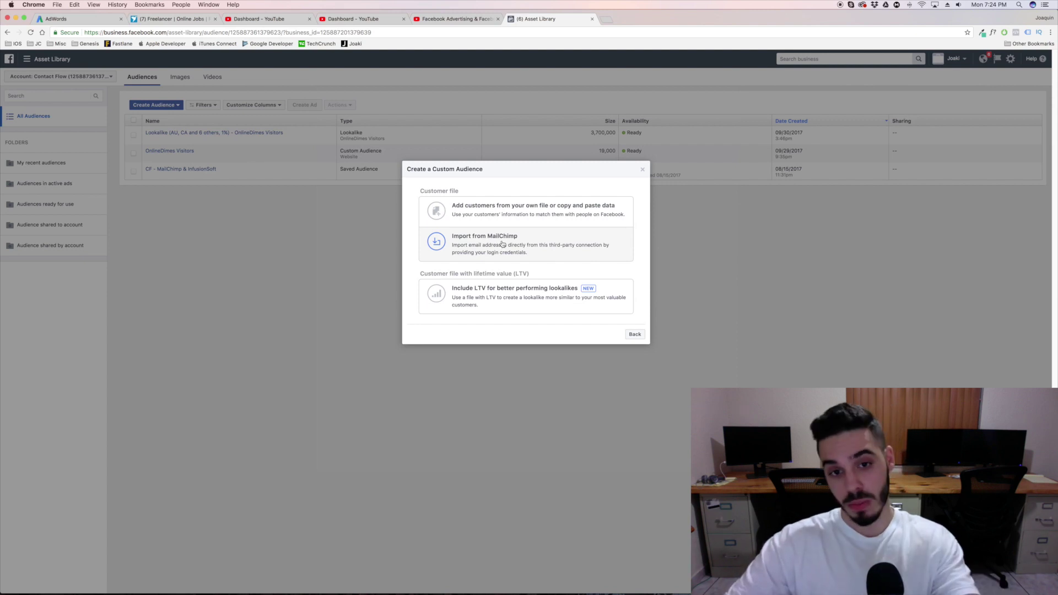
Step: Choose to add customers from an own file and upload emails.csv from the Desktop as the customer list
{"action": "left_click", "coordinate": [491, 215]}
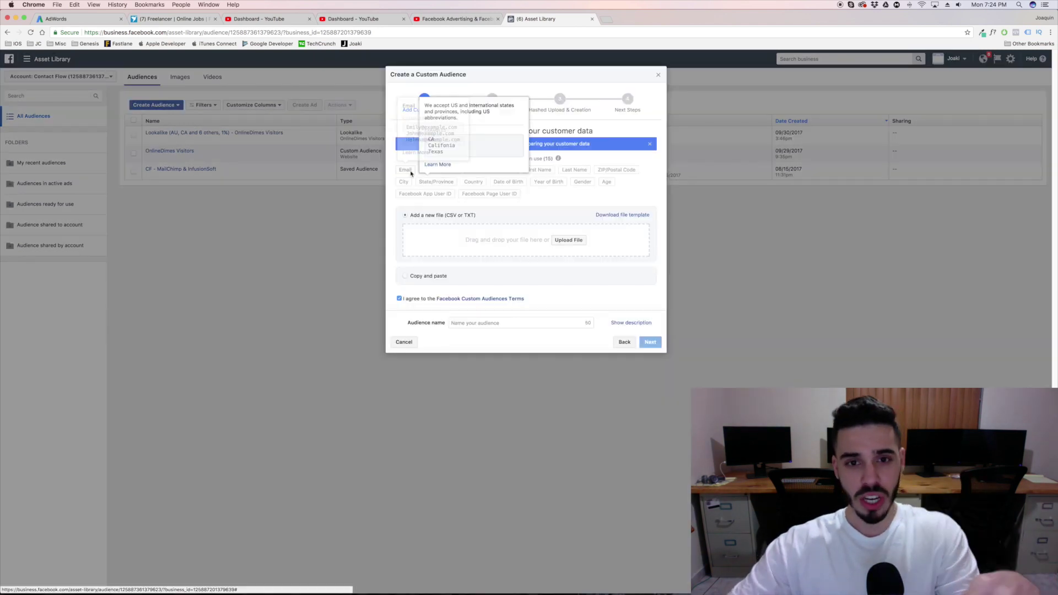
{"action": "mouse_move", "coordinate": [485, 193]}
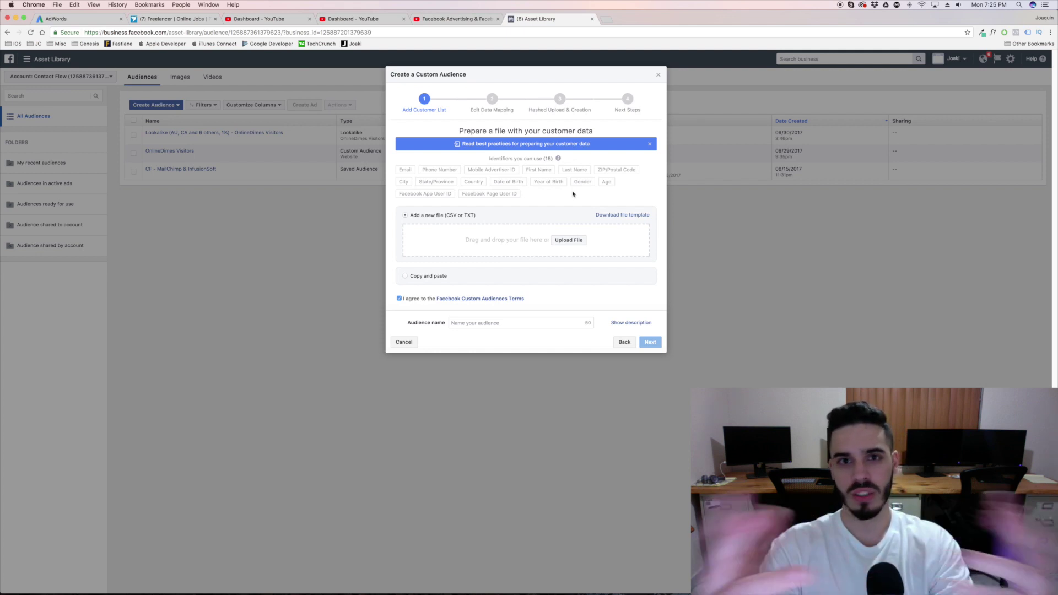
{"action": "left_click", "coordinate": [568, 241]}
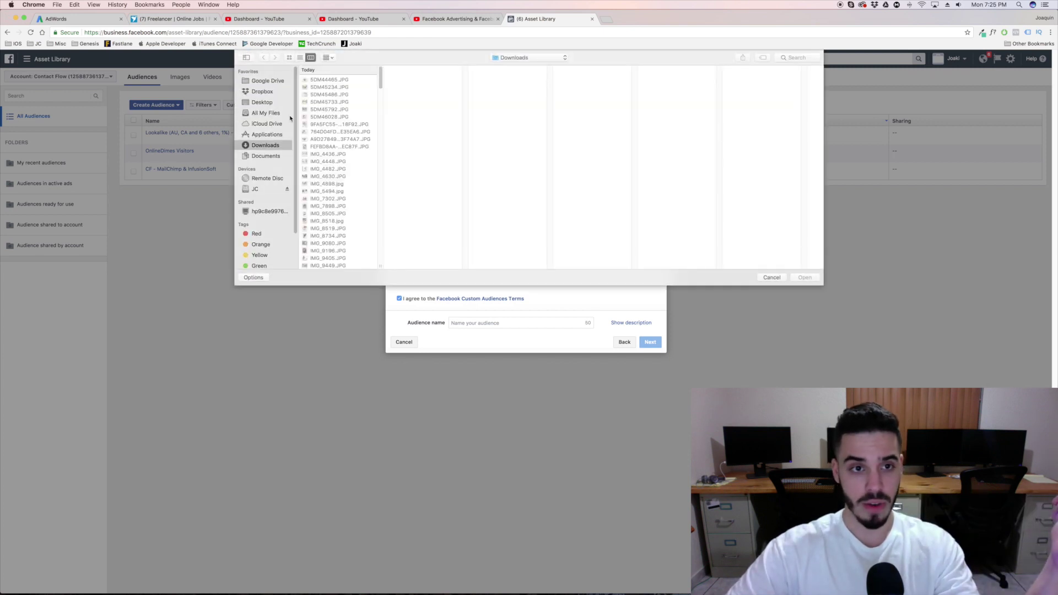
{"action": "left_click", "coordinate": [264, 103]}
{"action": "left_click", "coordinate": [319, 80]}
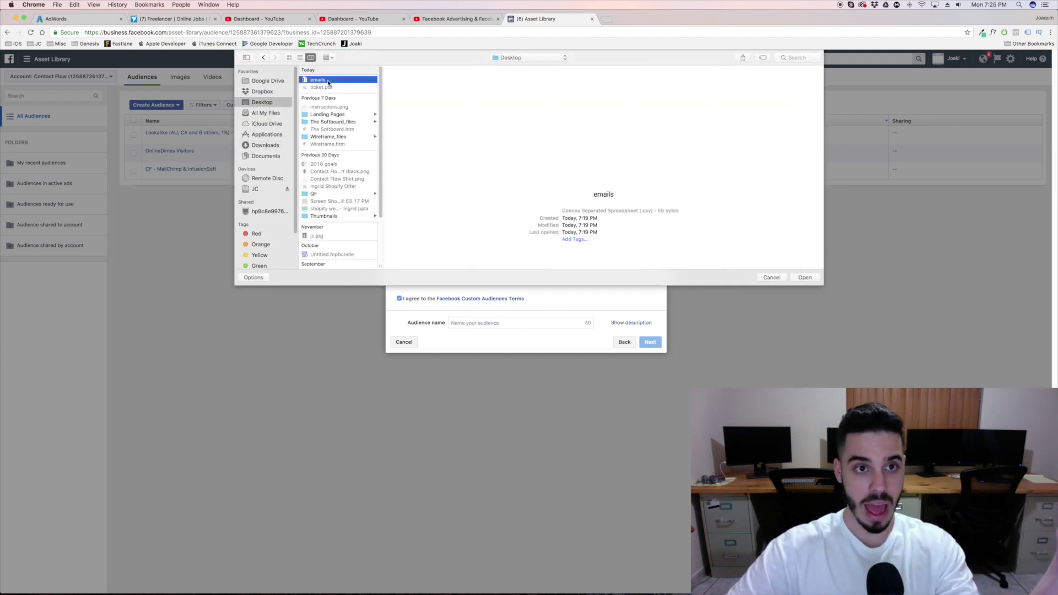
{"action": "left_click", "coordinate": [805, 278]}
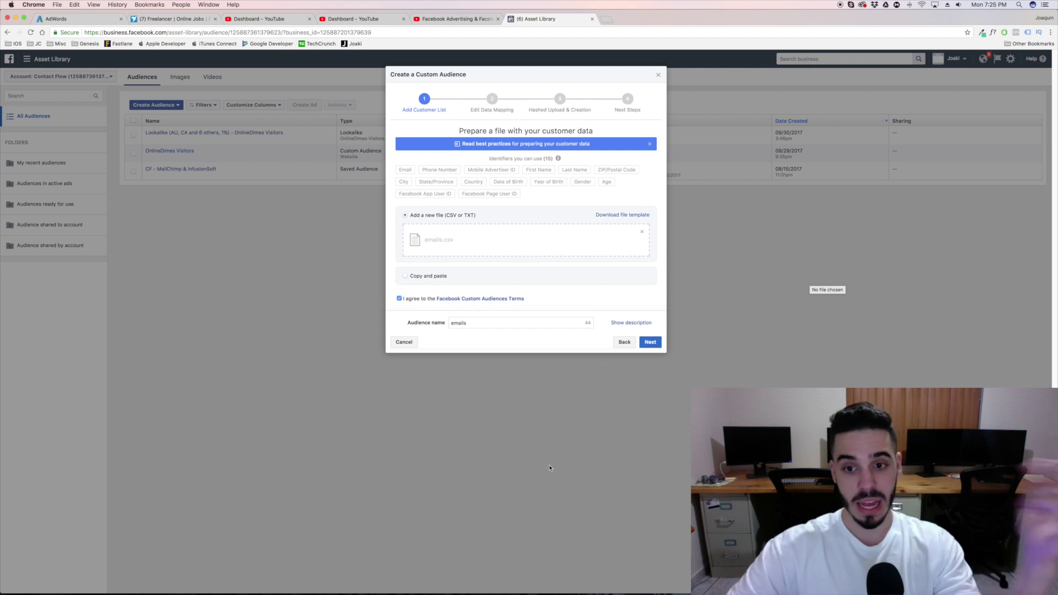
Step: Name the customer list audience "emails - test" and proceed to the data mapping
{"action": "left_click", "coordinate": [473, 324]}
{"action": "type", "text": "- te"}
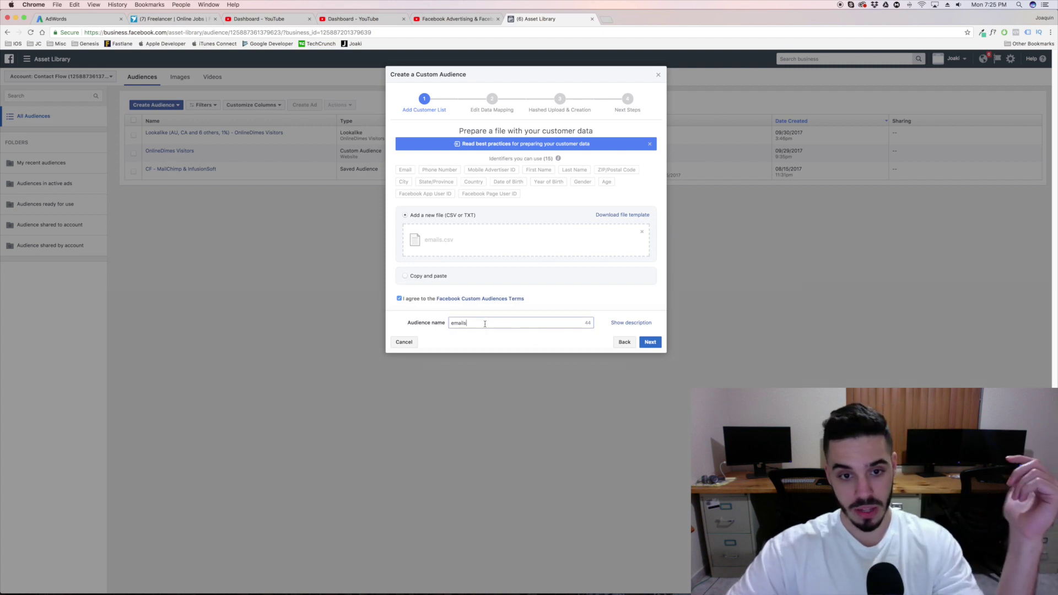
{"action": "type", "text": "st"}
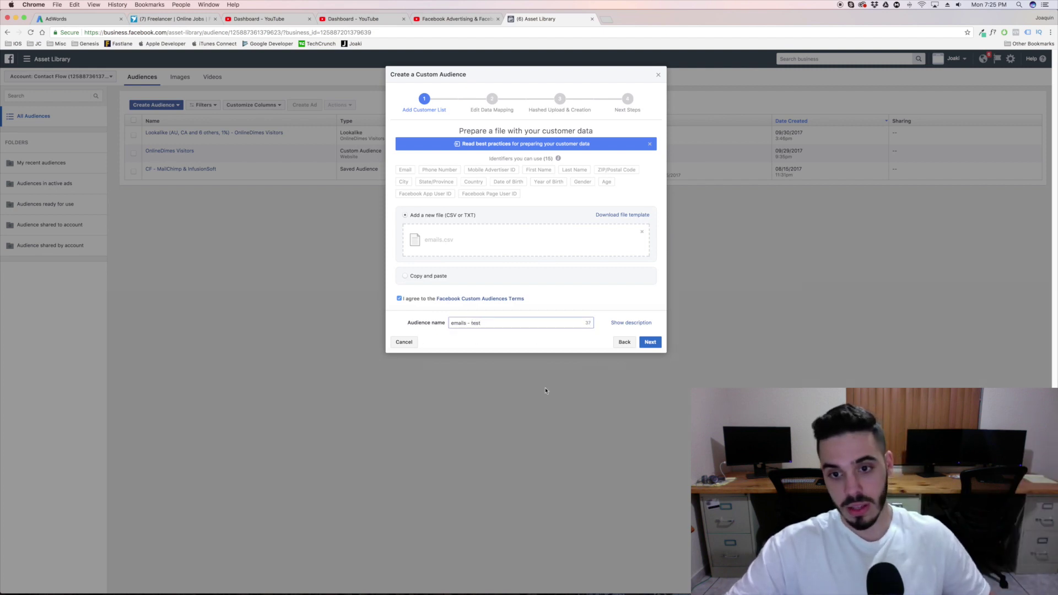
{"action": "left_click", "coordinate": [656, 343]}
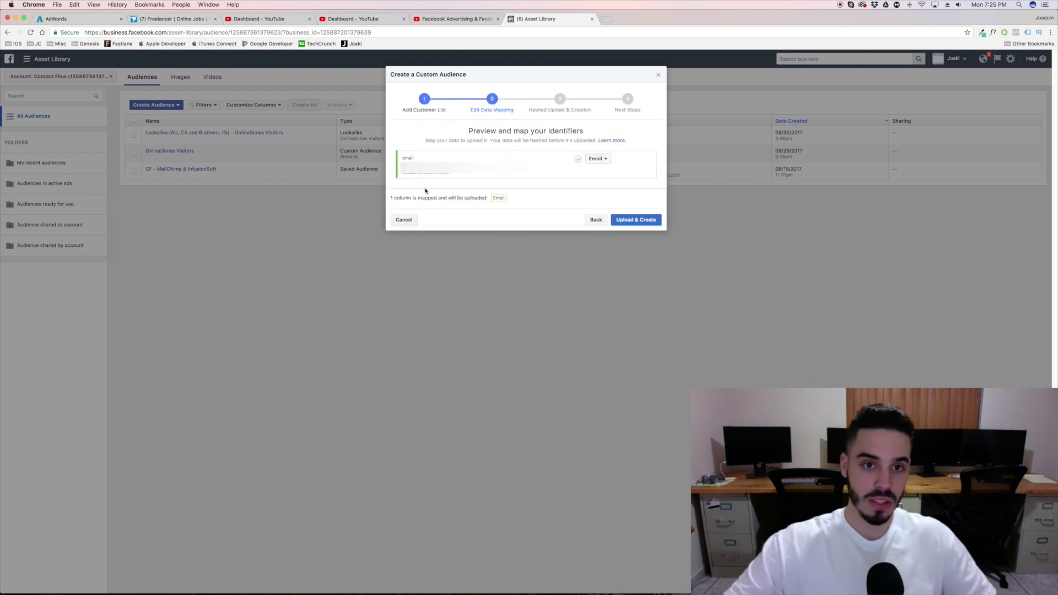
Step: Keep the uploaded column mapped to Email, then upload the list and finish creating the audience
{"action": "left_click", "coordinate": [600, 160]}
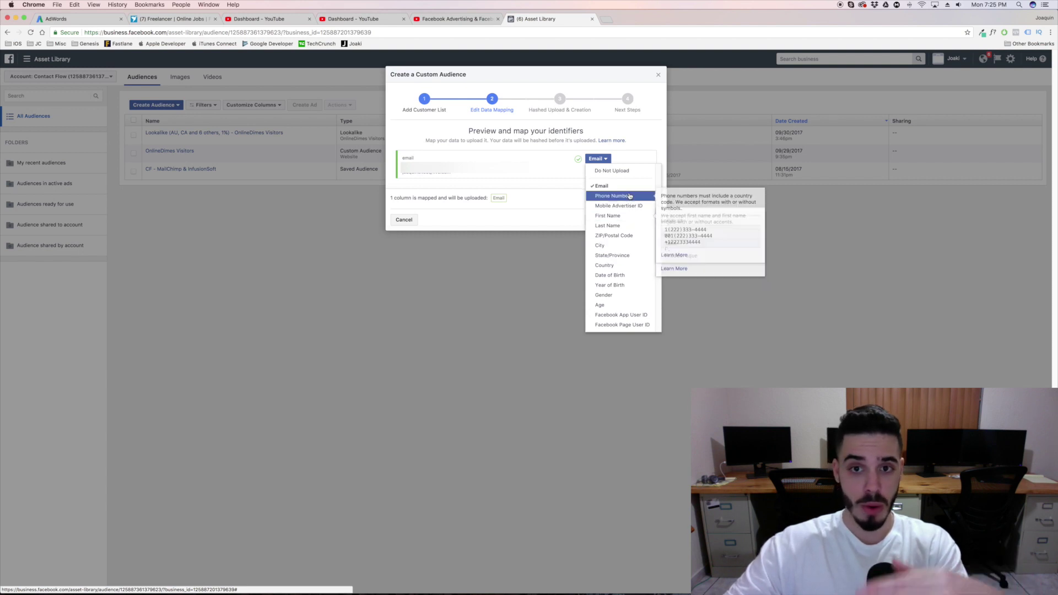
{"action": "left_click", "coordinate": [633, 135]}
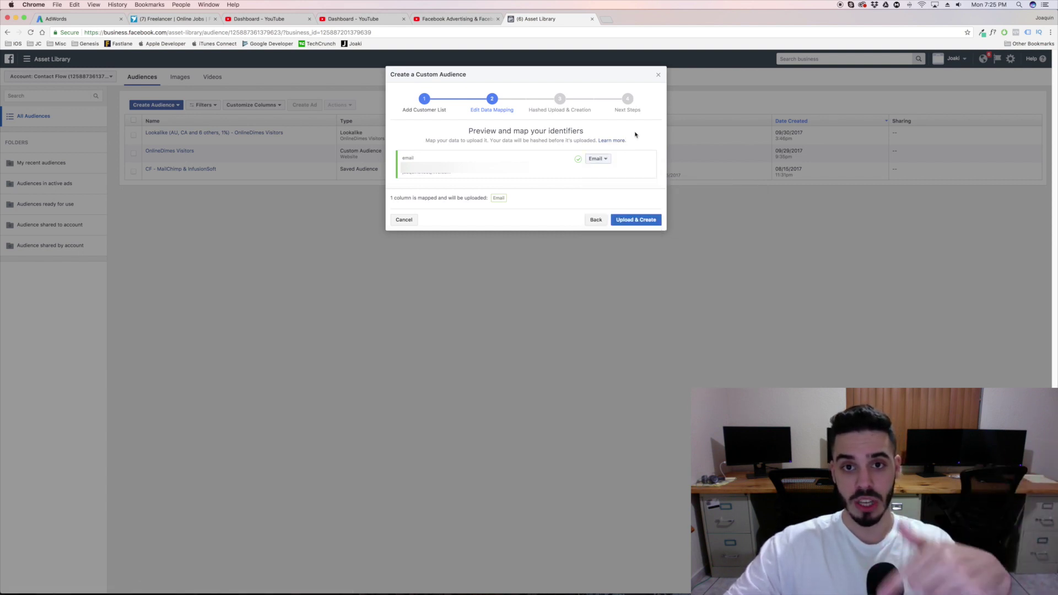
{"action": "left_click", "coordinate": [643, 223]}
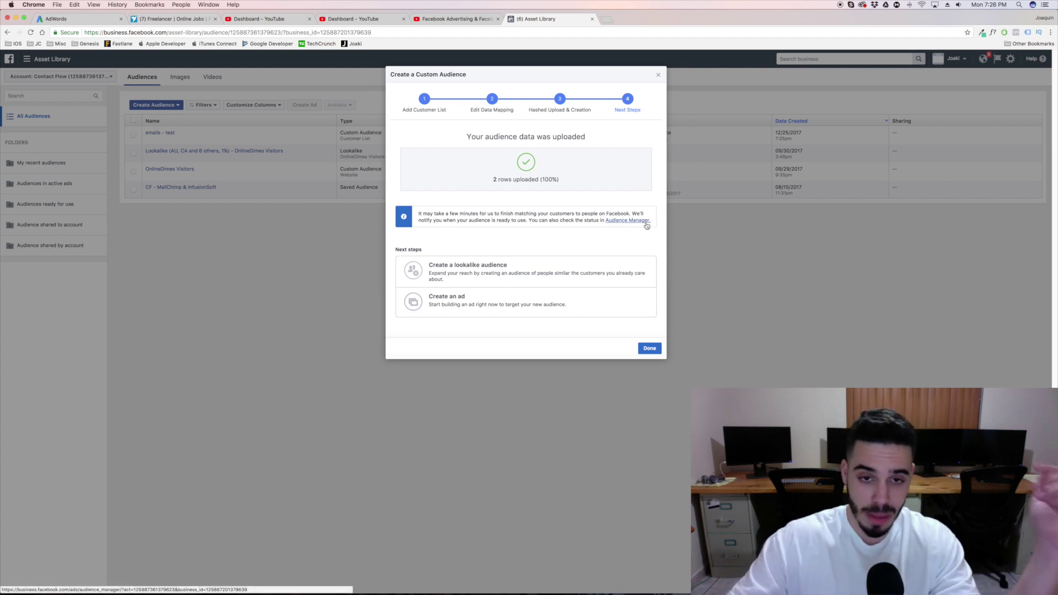
{"action": "left_click", "coordinate": [649, 349]}
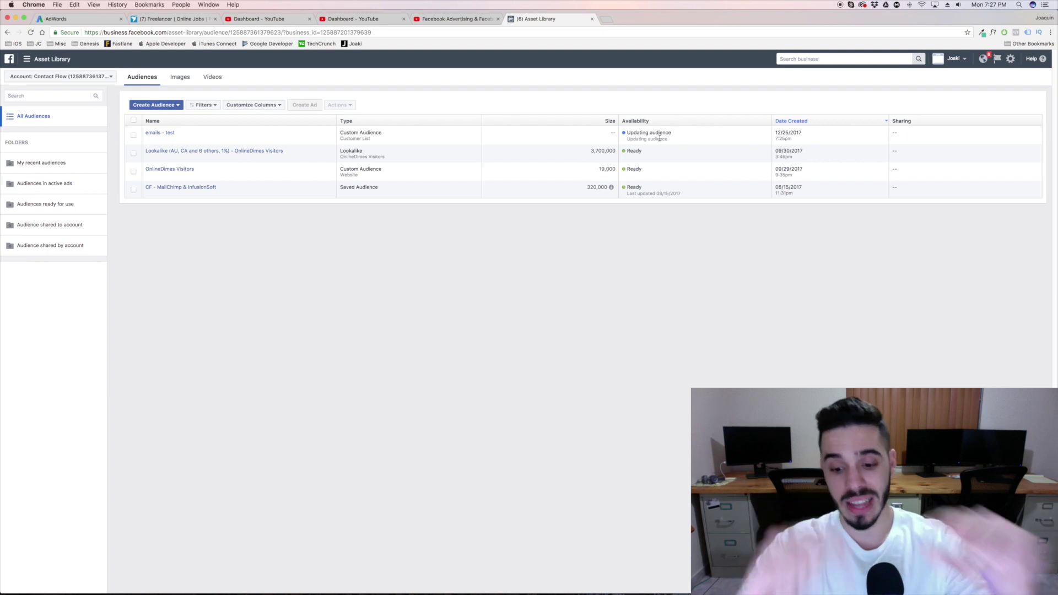
{"action": "left_click", "coordinate": [175, 105]}
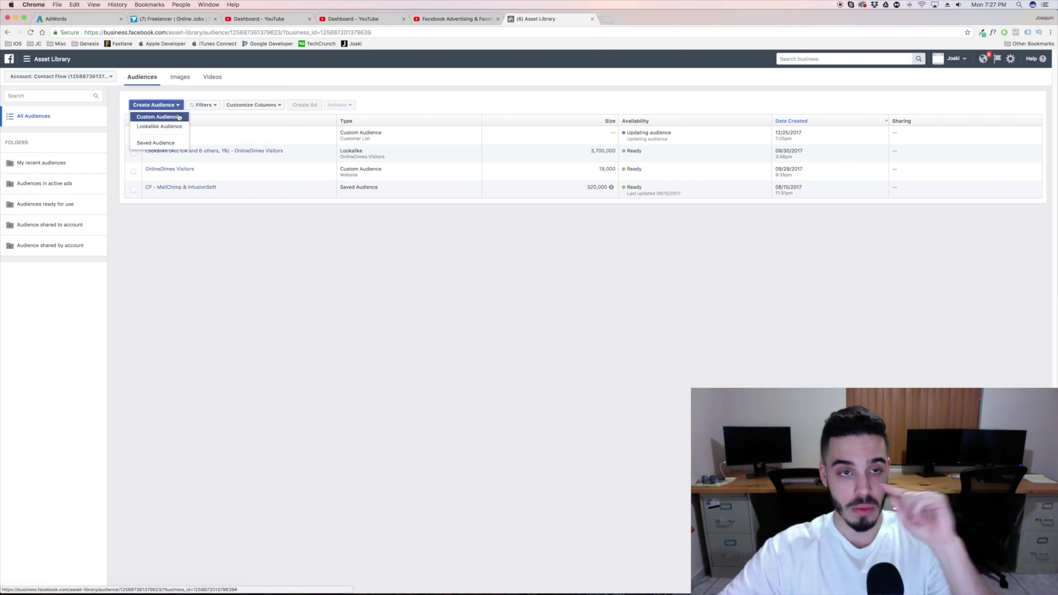
{"action": "left_click", "coordinate": [347, 289]}
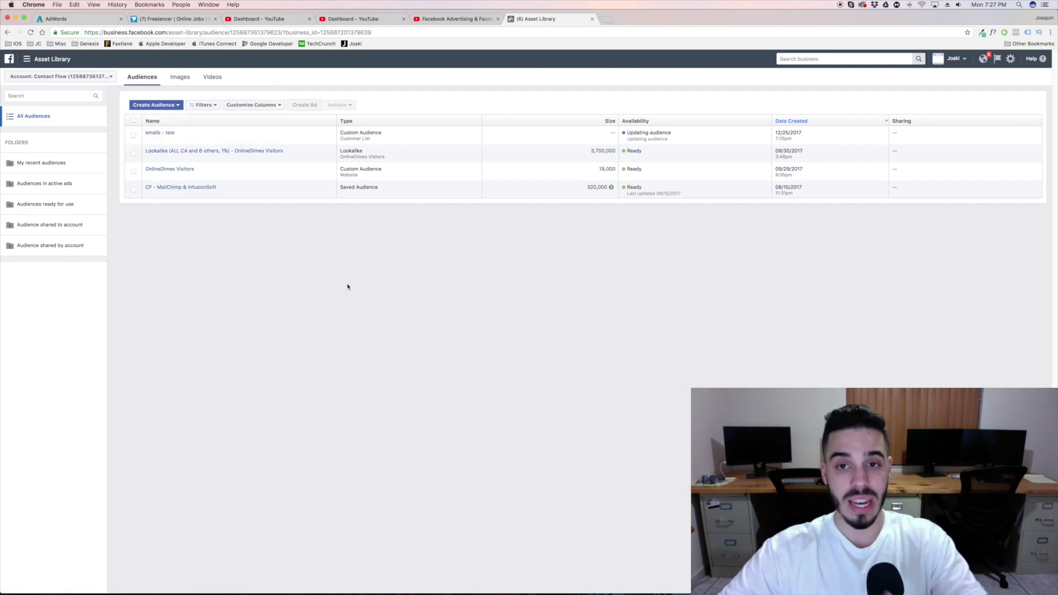
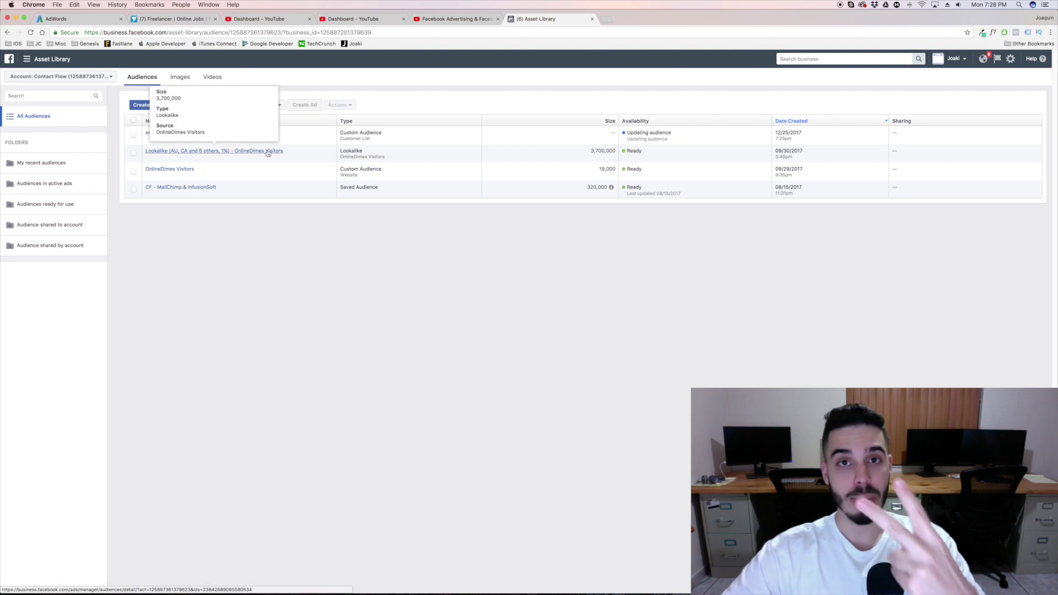
{"action": "right_click", "coordinate": [230, 238]}
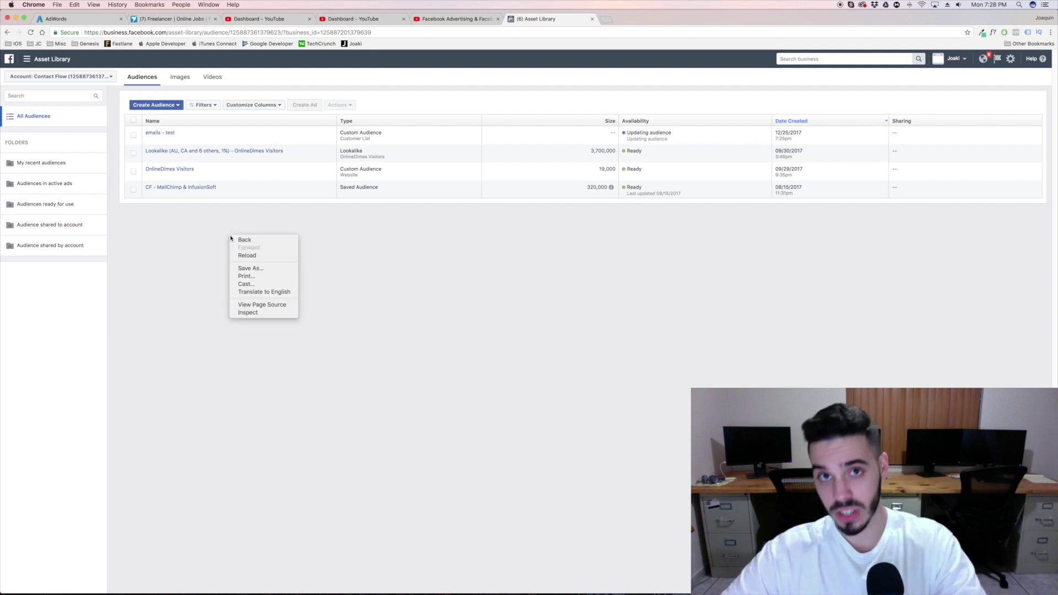
{"action": "left_click", "coordinate": [431, 264]}
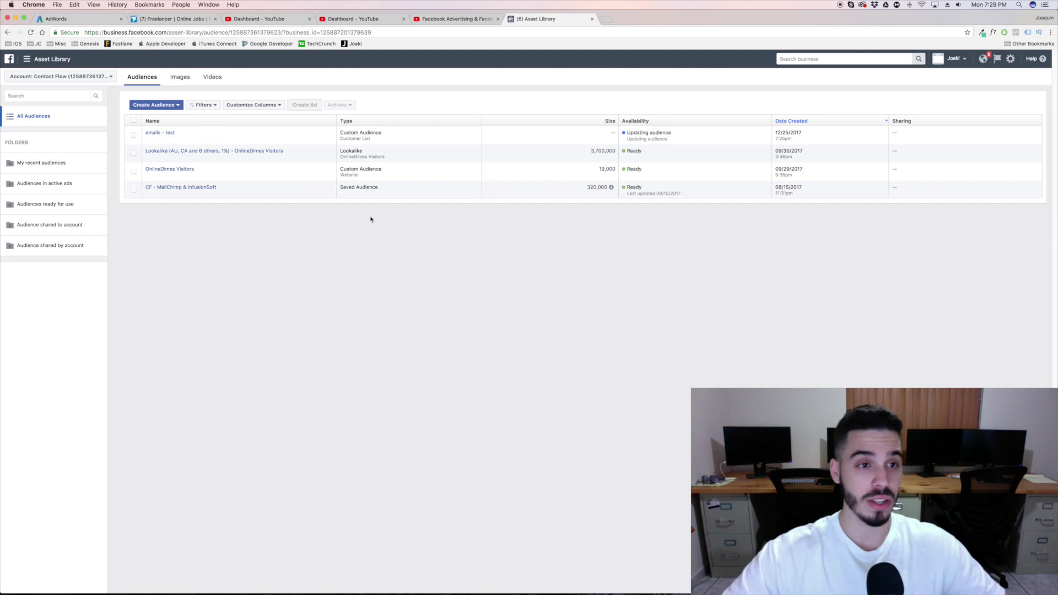
Step: Start a custom audience from website traffic and include all website visitors from the past 180 days
{"action": "left_click", "coordinate": [140, 107]}
{"action": "left_click", "coordinate": [145, 107]}
{"action": "left_click", "coordinate": [144, 107]}
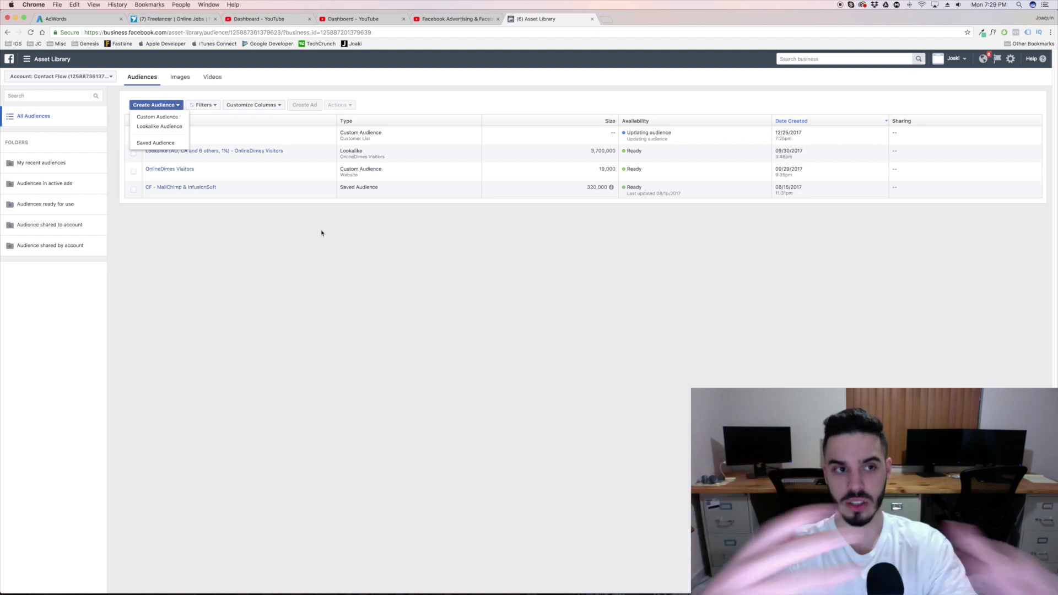
{"action": "left_click", "coordinate": [172, 116]}
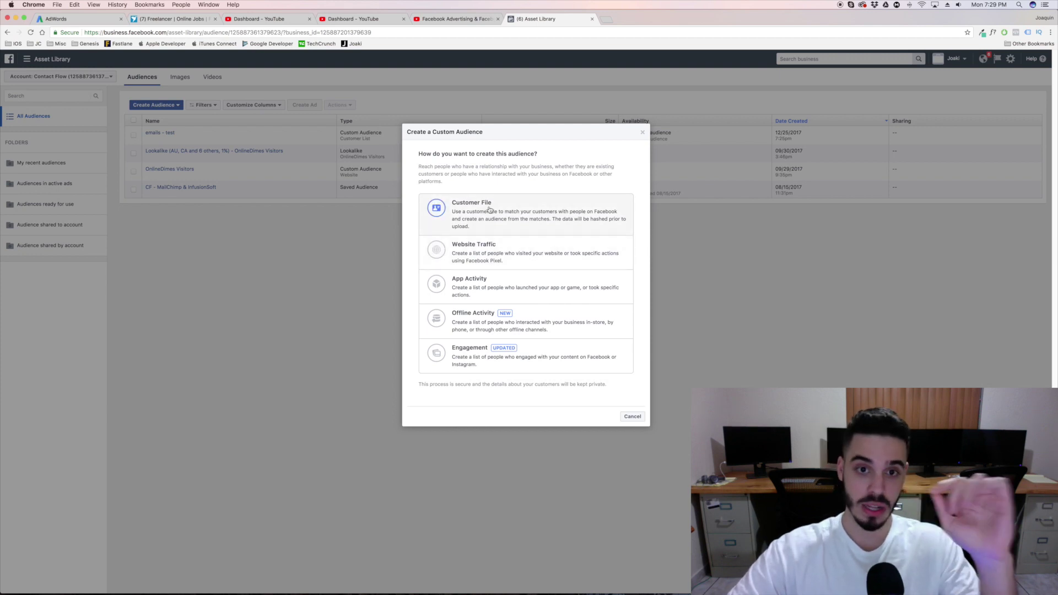
{"action": "left_click", "coordinate": [492, 249]}
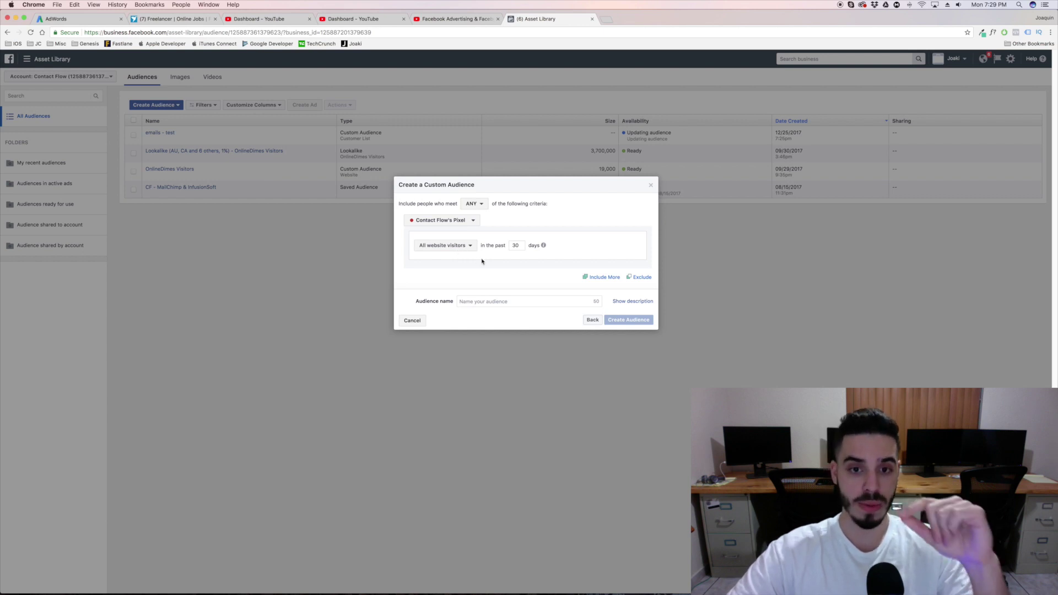
{"action": "double_click", "coordinate": [516, 245]}
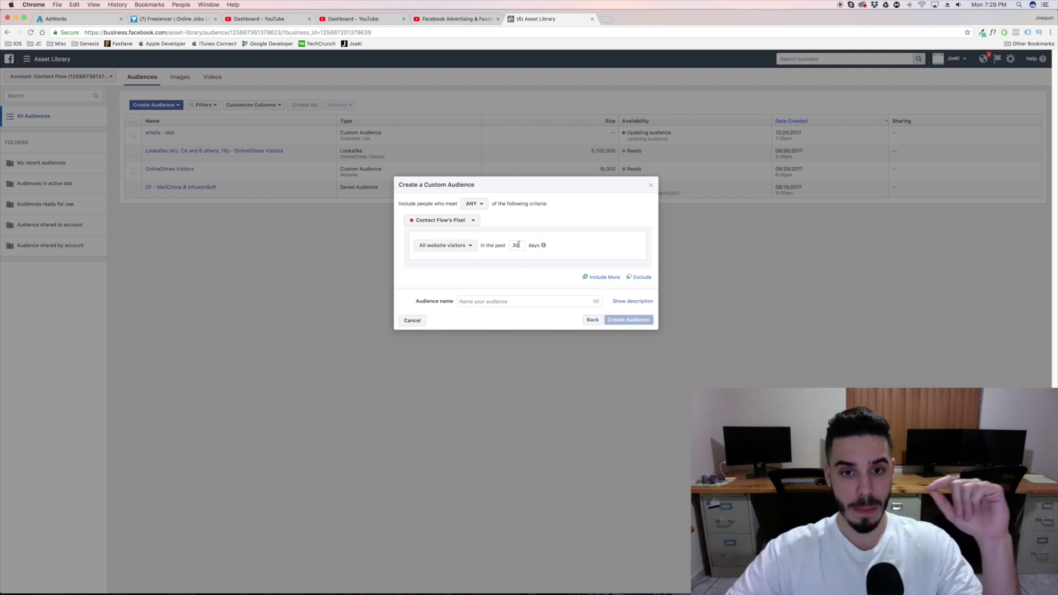
{"action": "type", "text": "18"}
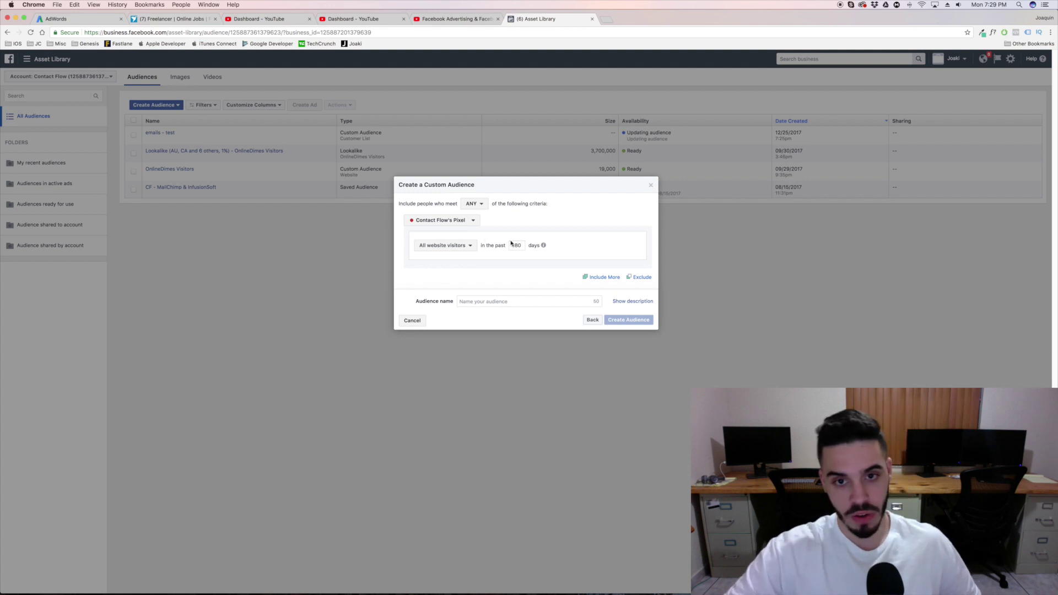
{"action": "mouse_move", "coordinate": [546, 248]}
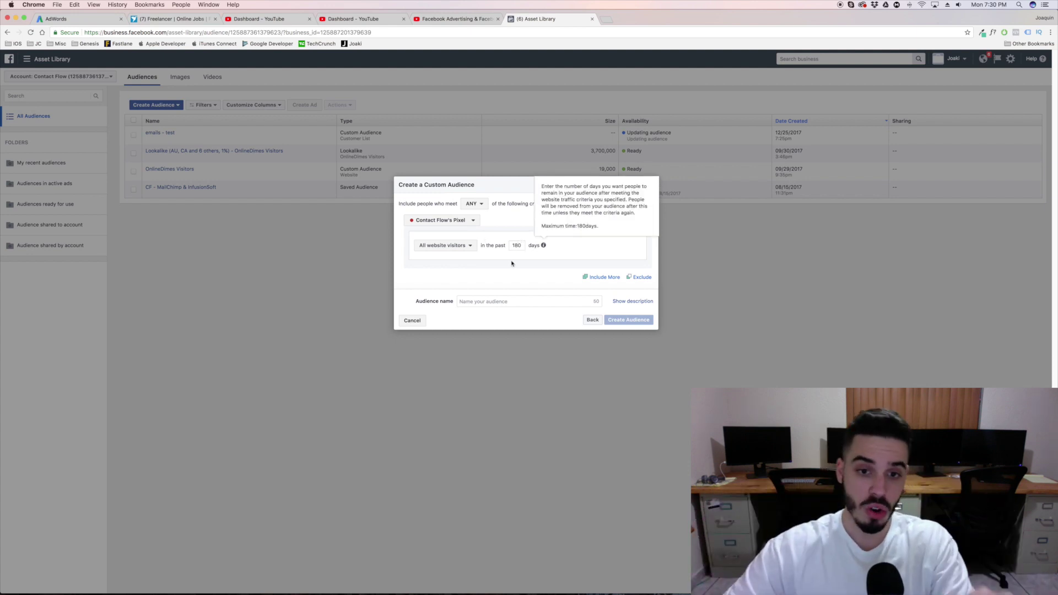
Step: Name the website audience "visitors", create it and close the creation dialog
{"action": "left_click", "coordinate": [510, 298]}
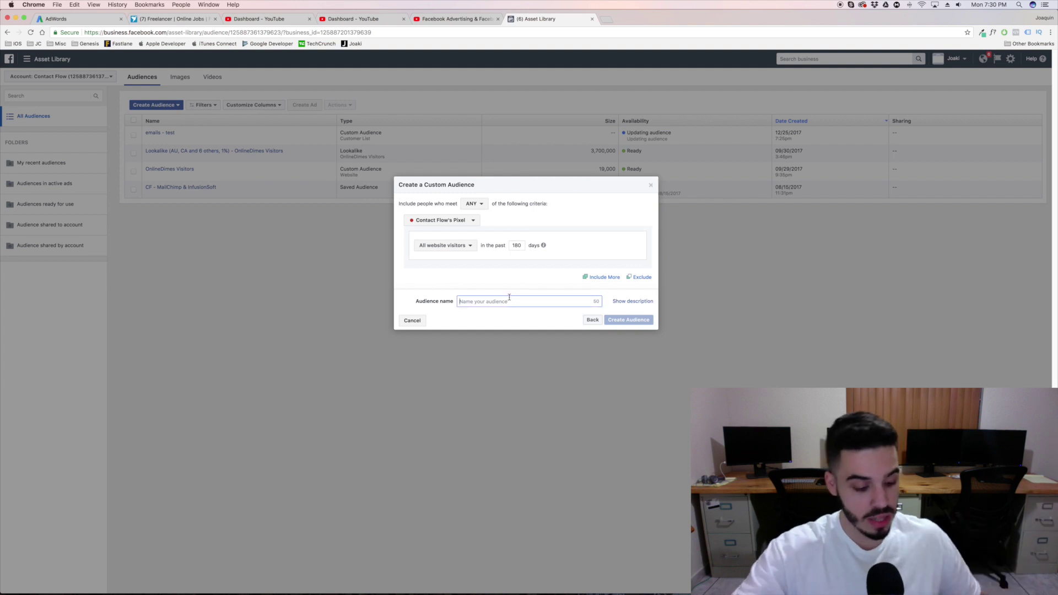
{"action": "type", "text": "visitors"}
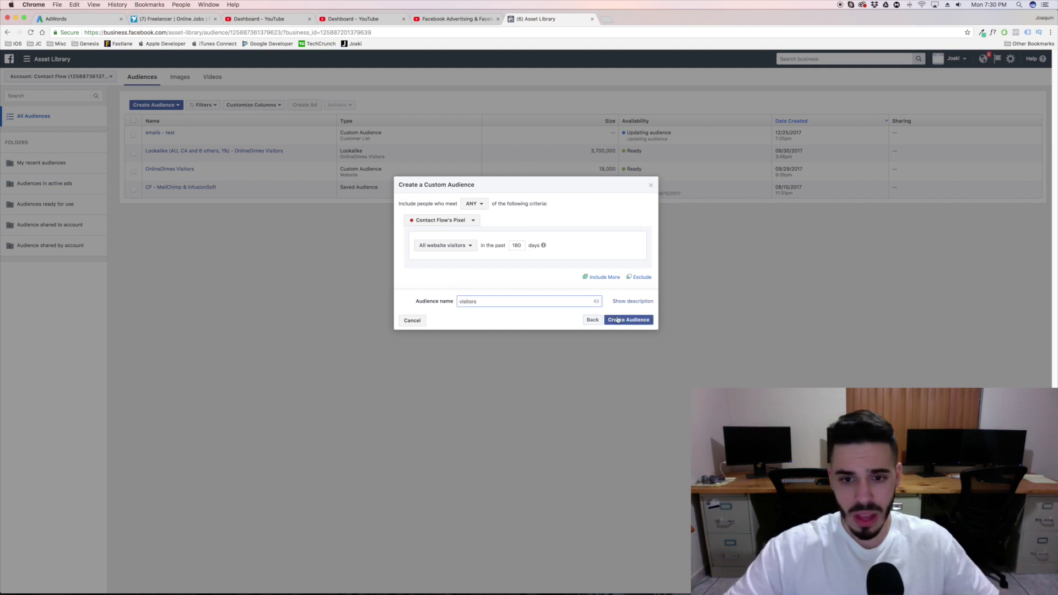
{"action": "left_click", "coordinate": [617, 318]}
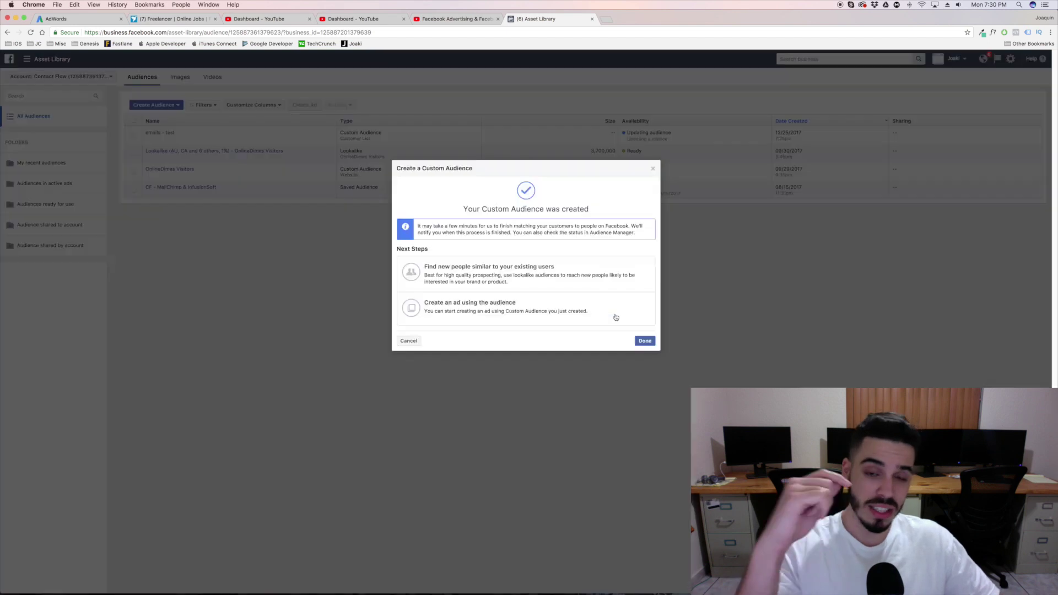
{"action": "left_click", "coordinate": [645, 340]}
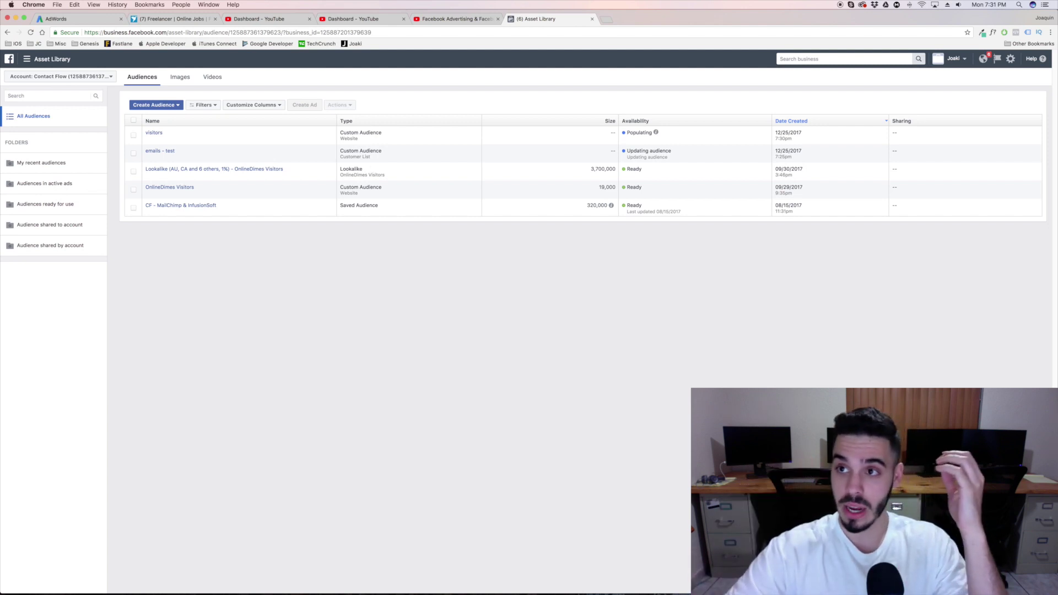
{"action": "left_click", "coordinate": [982, 5]}
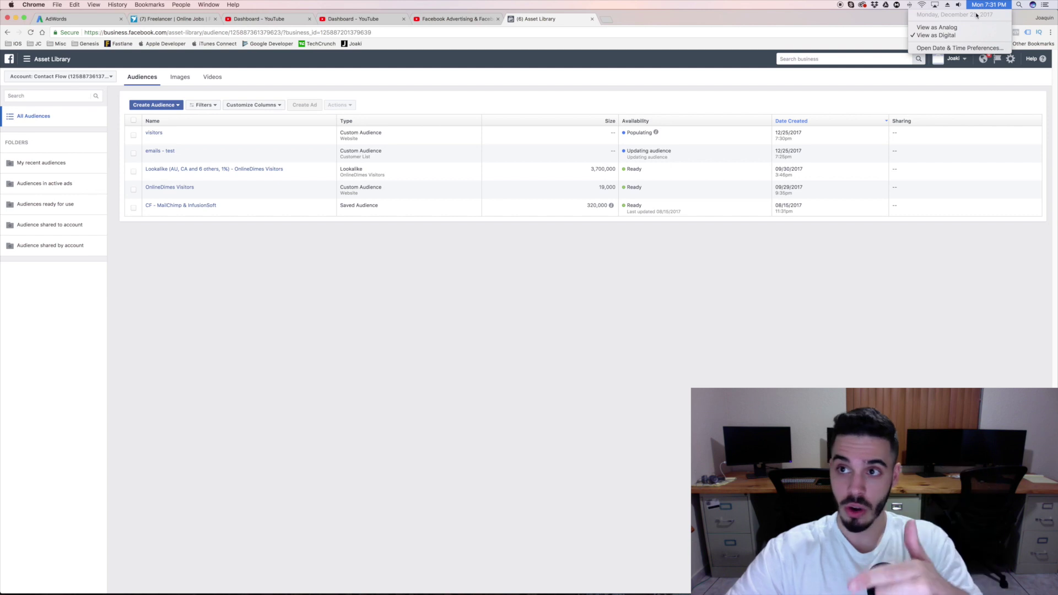
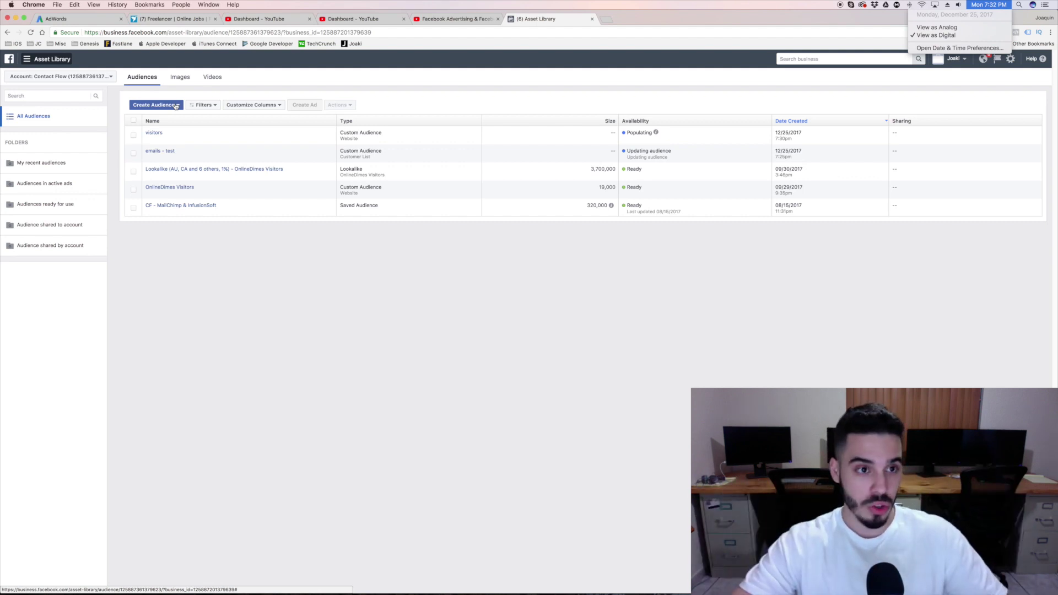
Step: Start another website traffic custom audience and target people who visited specific web pages
{"action": "left_click", "coordinate": [173, 107]}
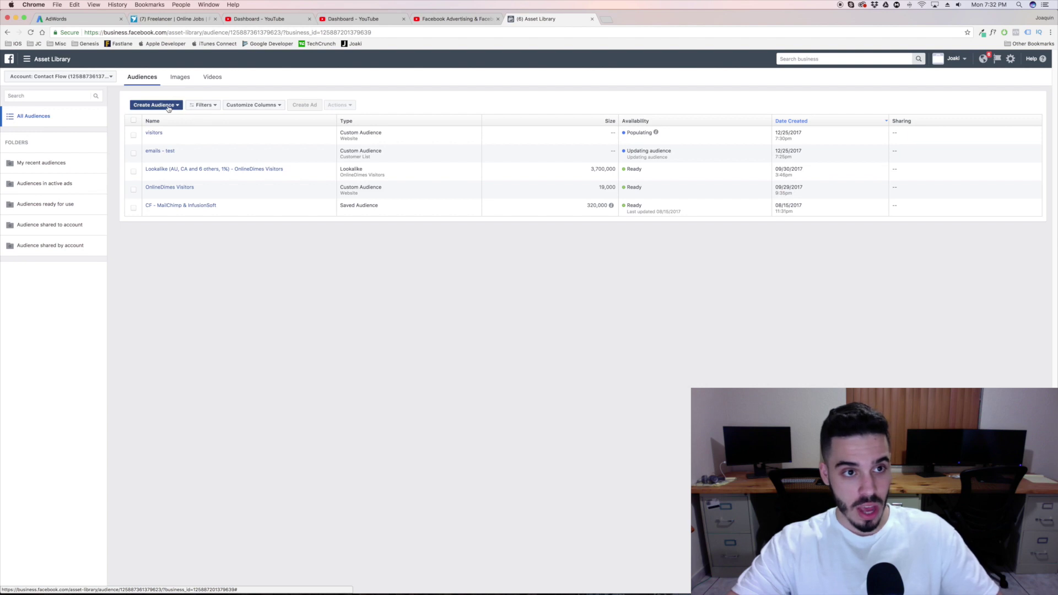
{"action": "left_click", "coordinate": [161, 119]}
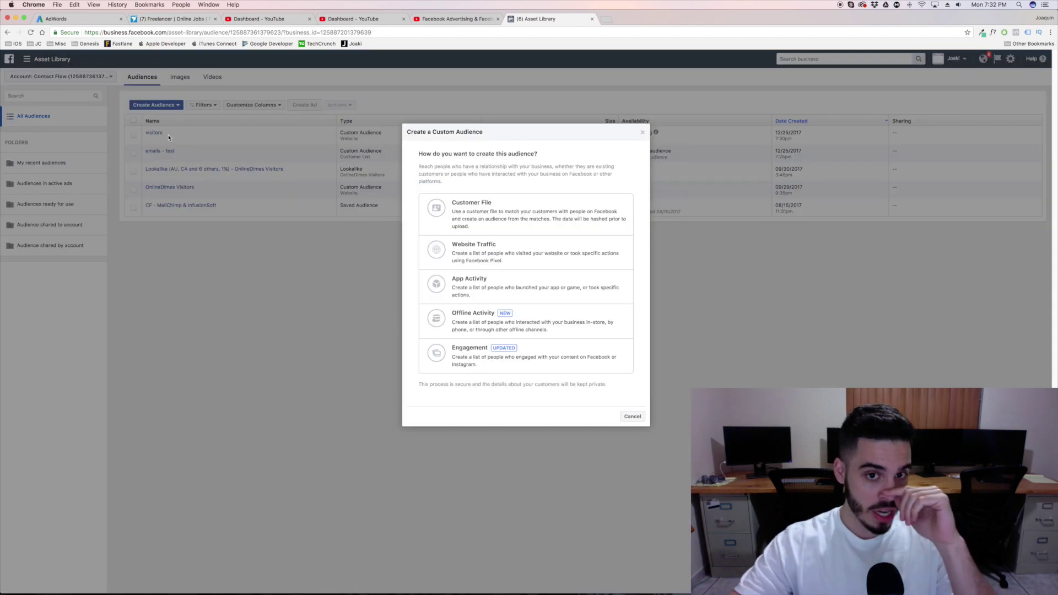
{"action": "left_click", "coordinate": [485, 252]}
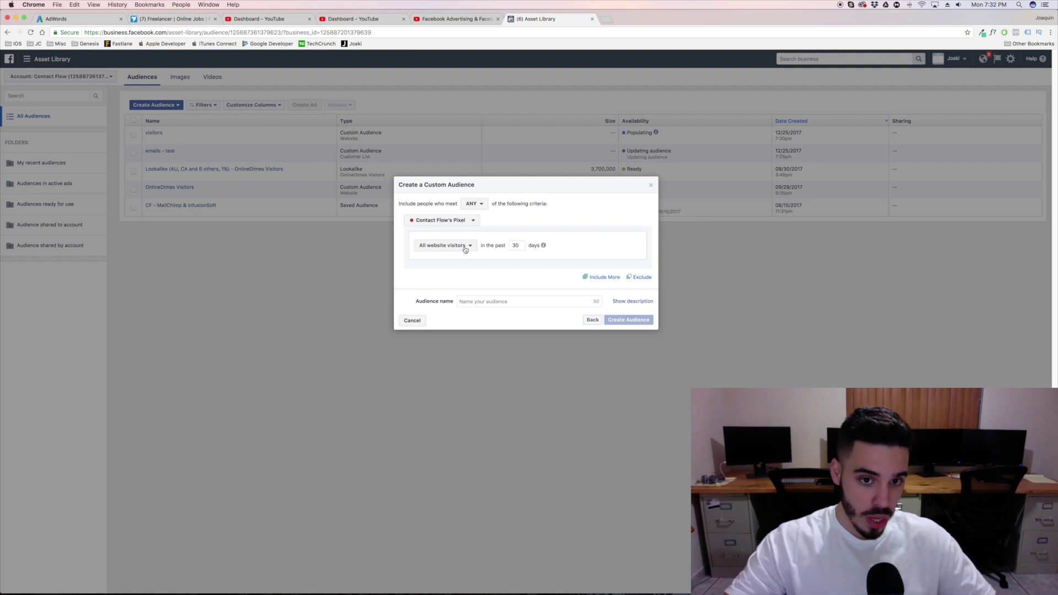
{"action": "left_click", "coordinate": [465, 246]}
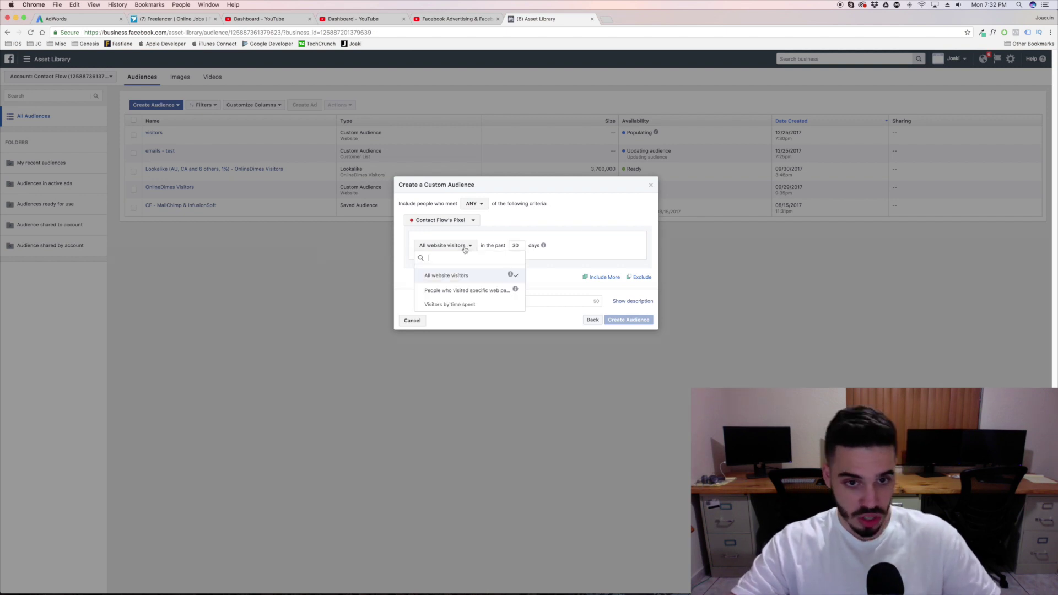
{"action": "left_click", "coordinate": [462, 292]}
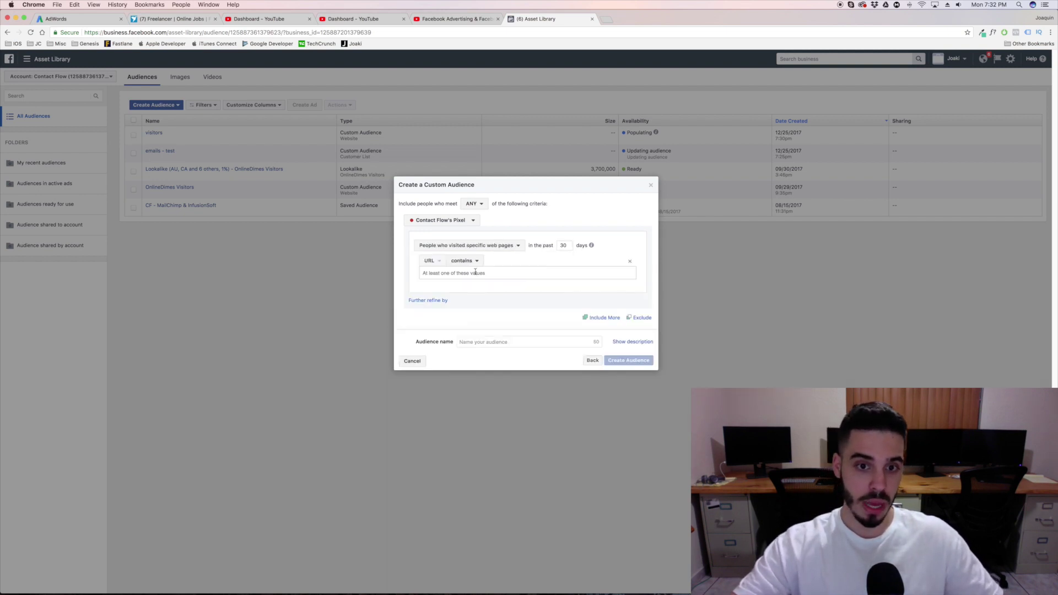
Step: Set the specific web pages rule to match URLs containing "shopify-webinar"
{"action": "left_click", "coordinate": [483, 273]}
{"action": "type", "text": "ht"}
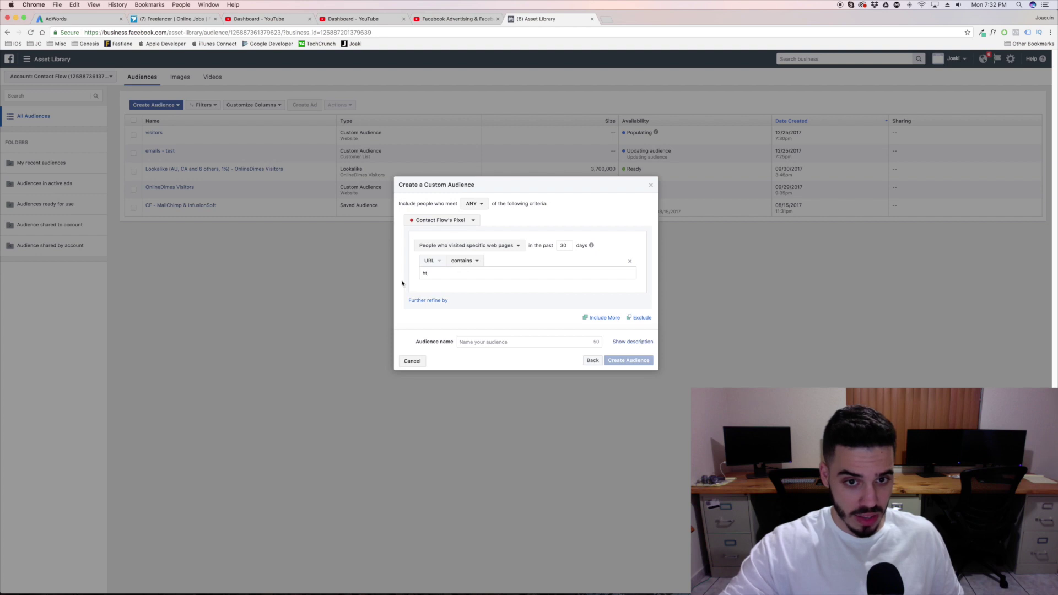
{"action": "double_click", "coordinate": [434, 273]}
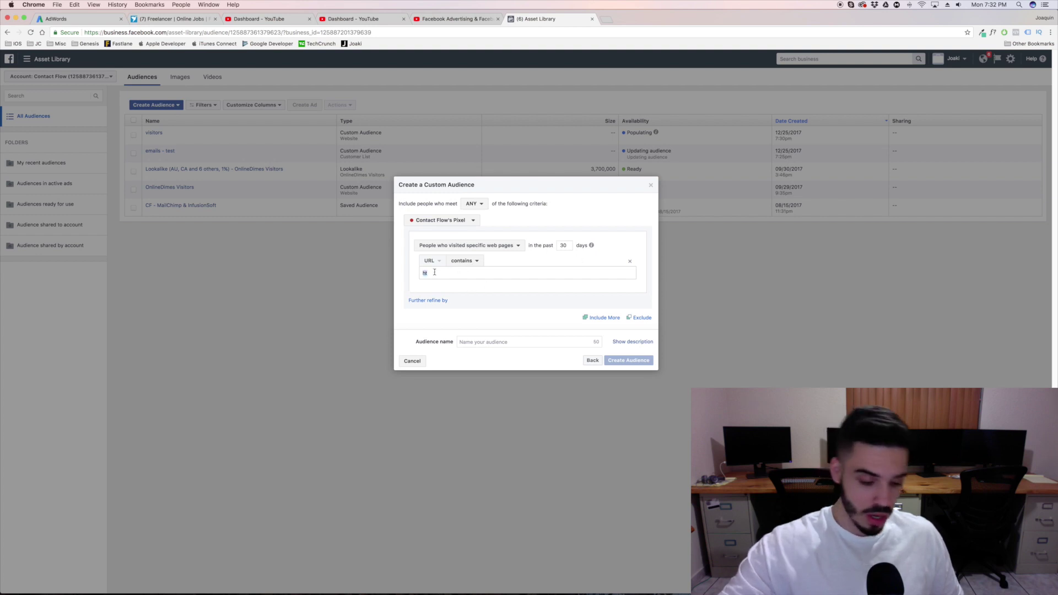
{"action": "key", "text": "BackSpace"}
{"action": "type", "text": "shopify-webinar"}
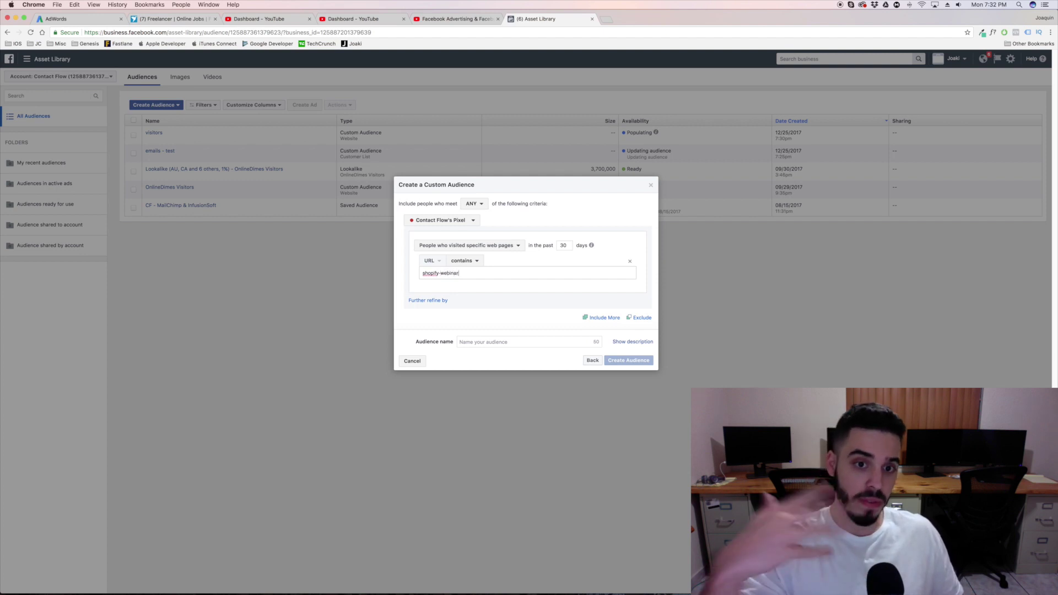
{"action": "key", "text": "Return"}
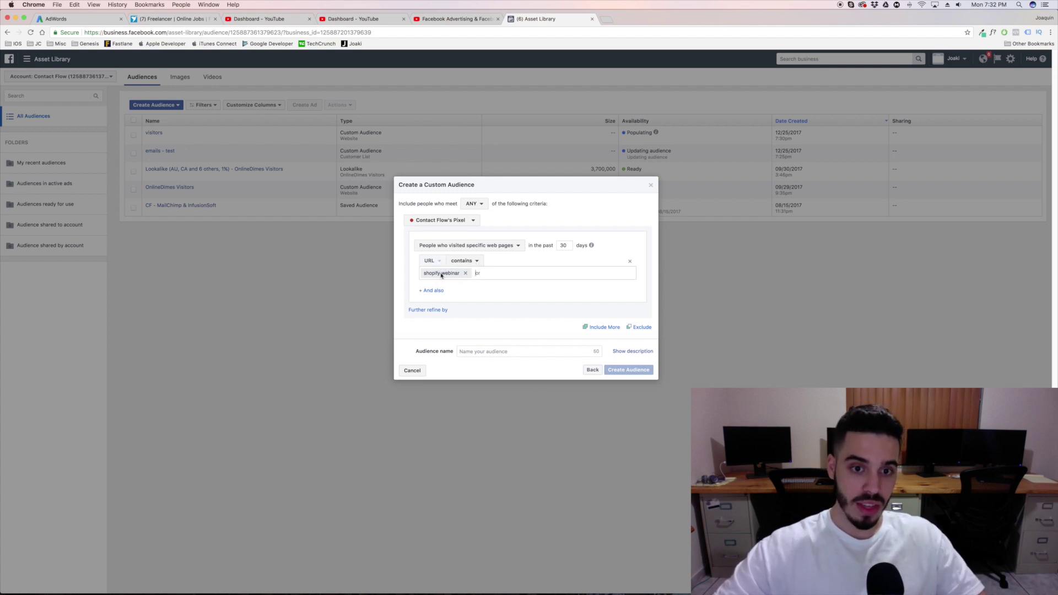
Step: Exclude people with a Lead event on the OnlineDimes pixel, and close the audience dialog without creating it
{"action": "left_click", "coordinate": [642, 328]}
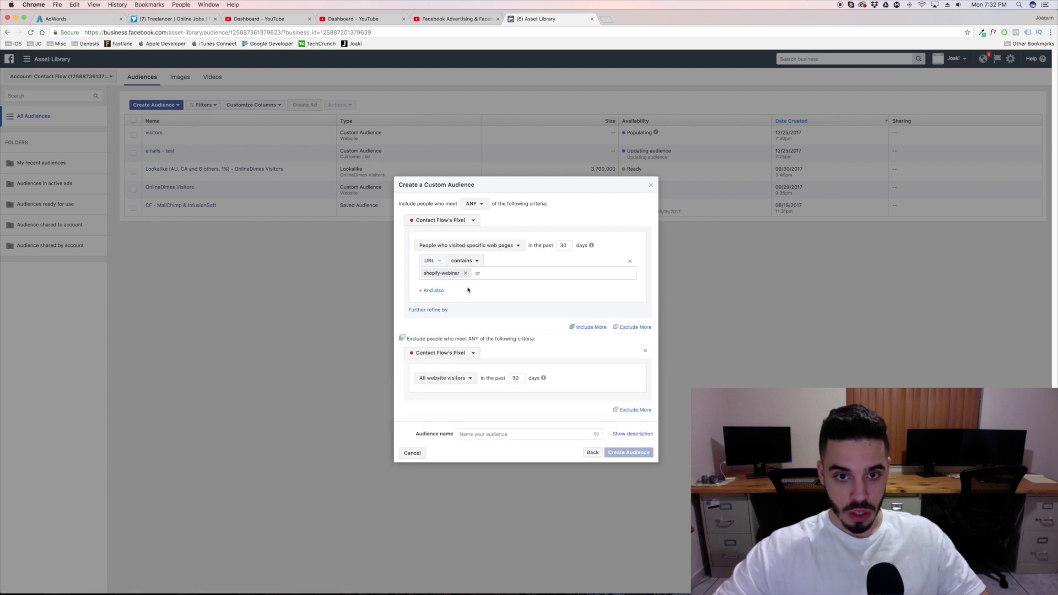
{"action": "left_click", "coordinate": [457, 379]}
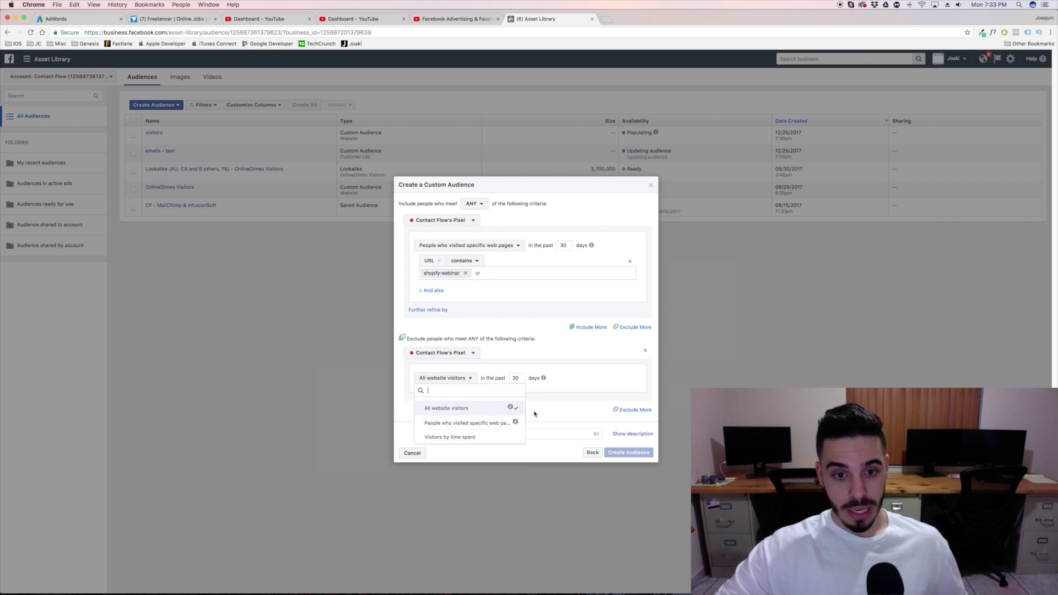
{"action": "left_click", "coordinate": [467, 357]}
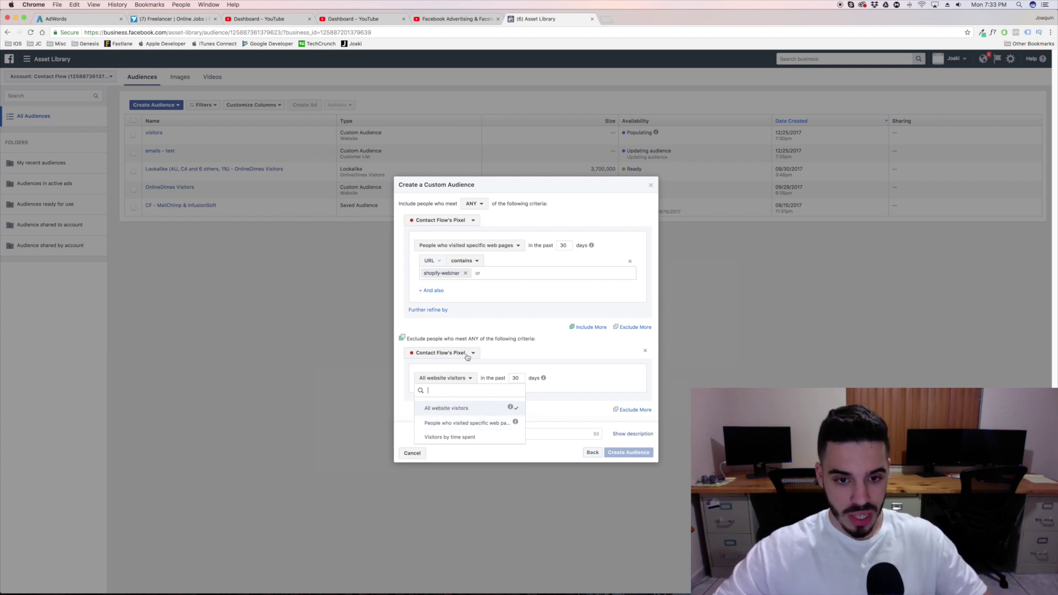
{"action": "left_click", "coordinate": [467, 358]}
{"action": "left_click", "coordinate": [458, 374]}
{"action": "left_click", "coordinate": [464, 331]}
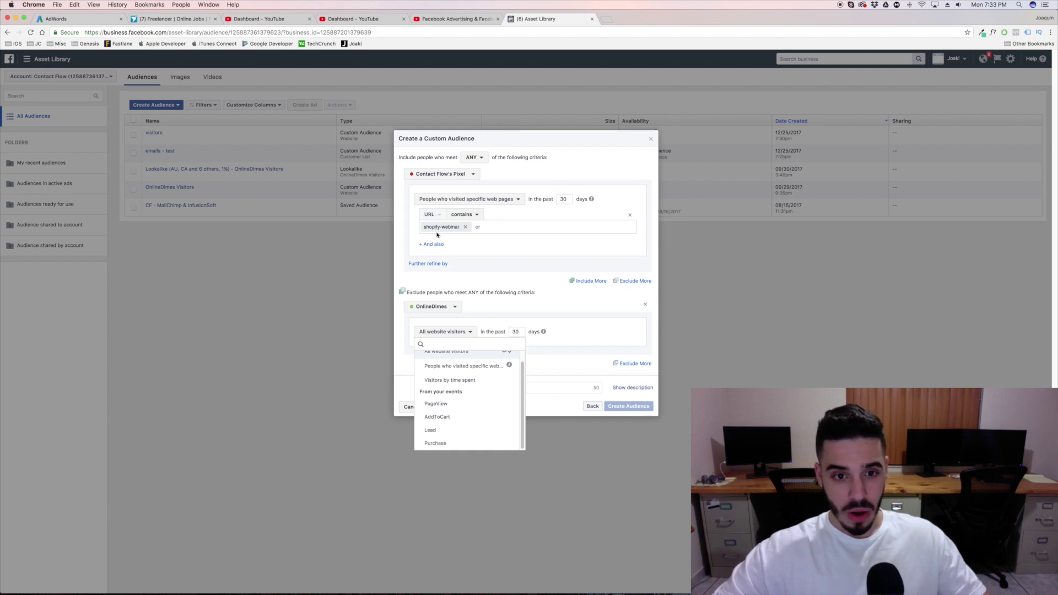
{"action": "left_click", "coordinate": [450, 431]}
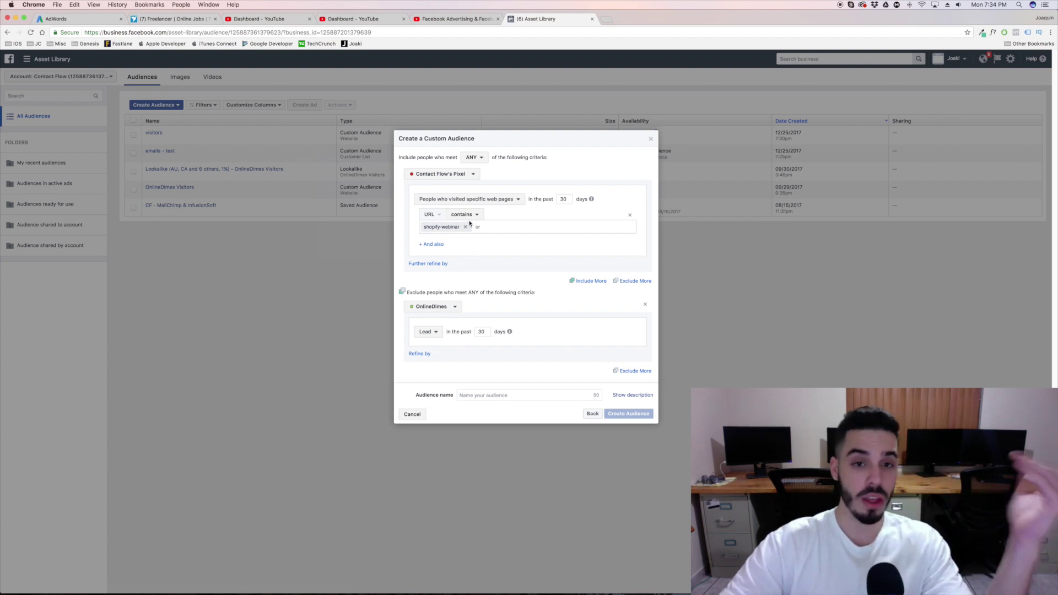
{"action": "left_click", "coordinate": [651, 139]}
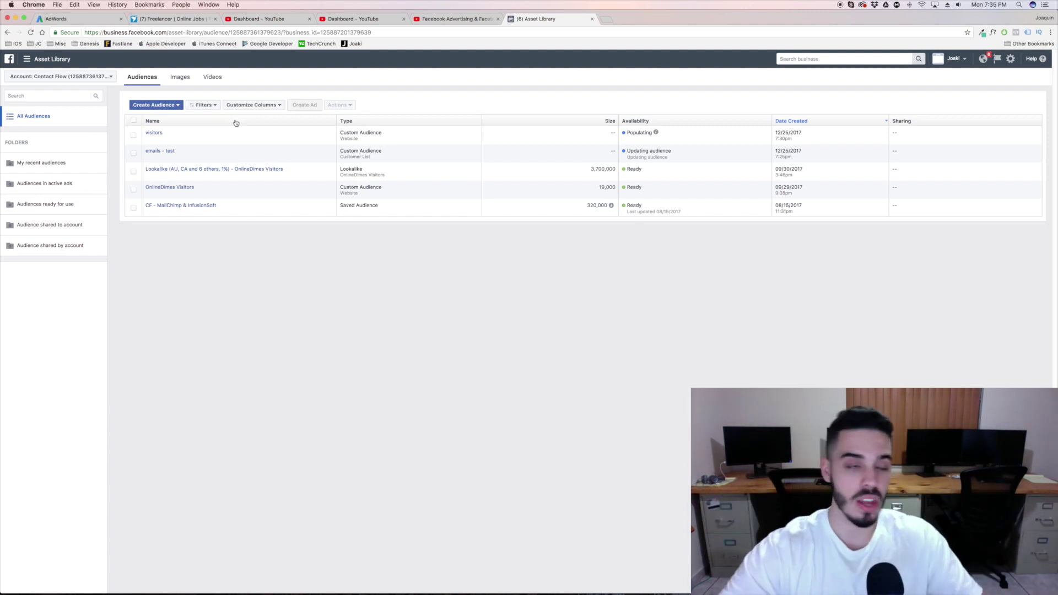
Step: Start a website traffic custom audience for people who visited specific web pages with URLs containing "kitchen-utensil"
{"action": "left_click", "coordinate": [171, 105]}
{"action": "left_click", "coordinate": [174, 117]}
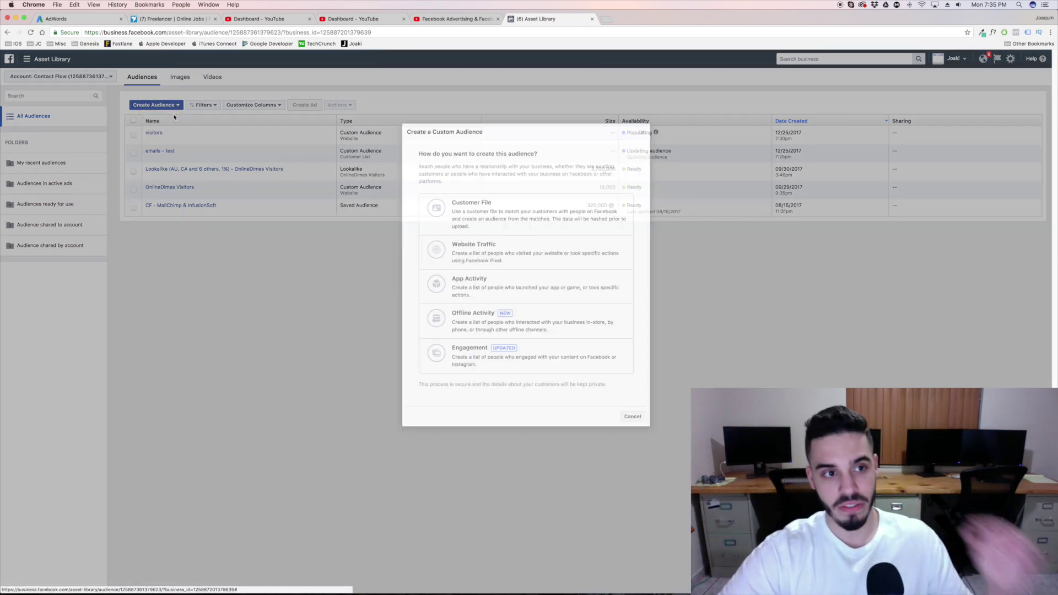
{"action": "left_click", "coordinate": [473, 256]}
{"action": "left_click", "coordinate": [461, 245]}
{"action": "left_click", "coordinate": [470, 292]}
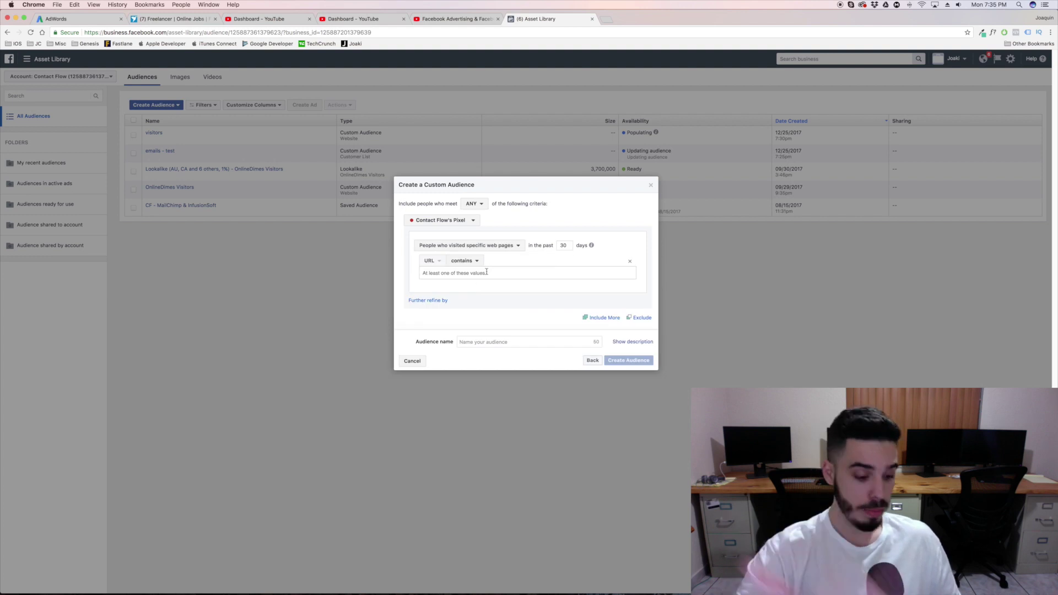
{"action": "type", "text": "kitc"}
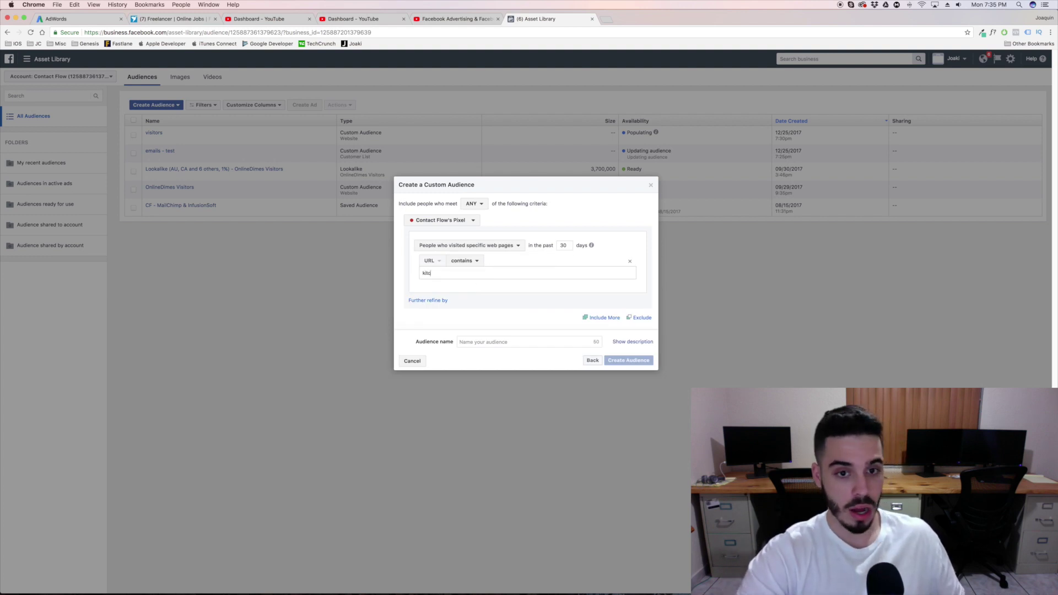
{"action": "type", "text": "hen-utensil"}
{"action": "key", "text": "Return"}
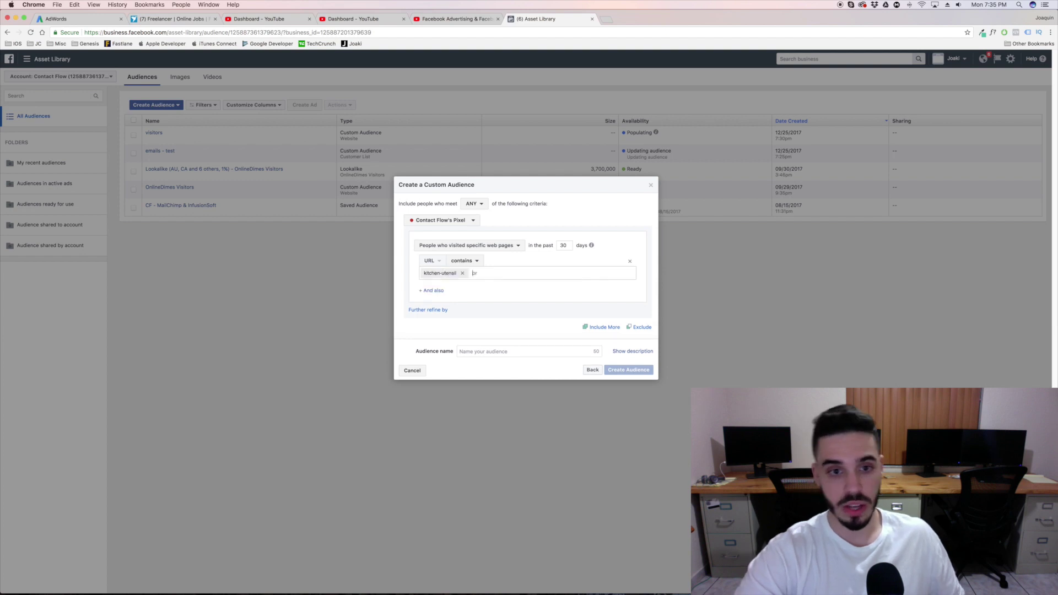
{"action": "type", "text": "br"}
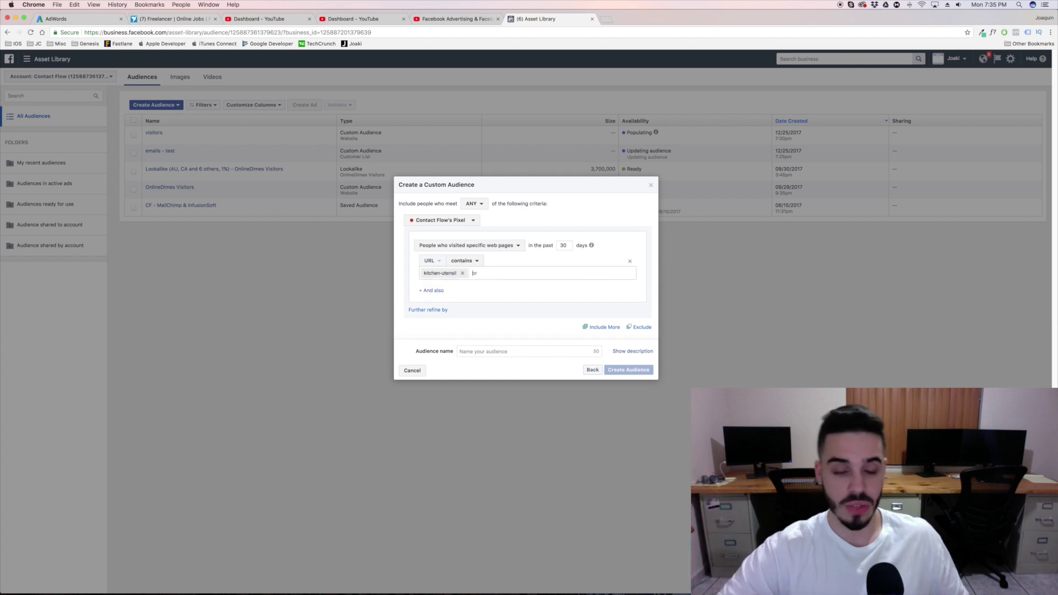
{"action": "left_click", "coordinate": [642, 328]}
{"action": "left_click", "coordinate": [646, 351]}
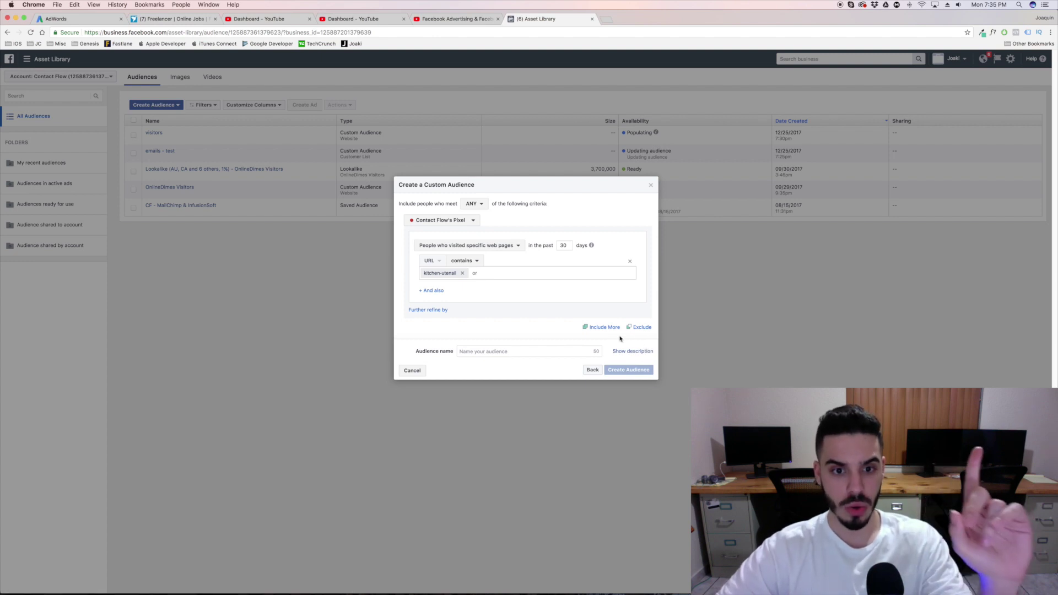
{"action": "left_click", "coordinate": [434, 291]}
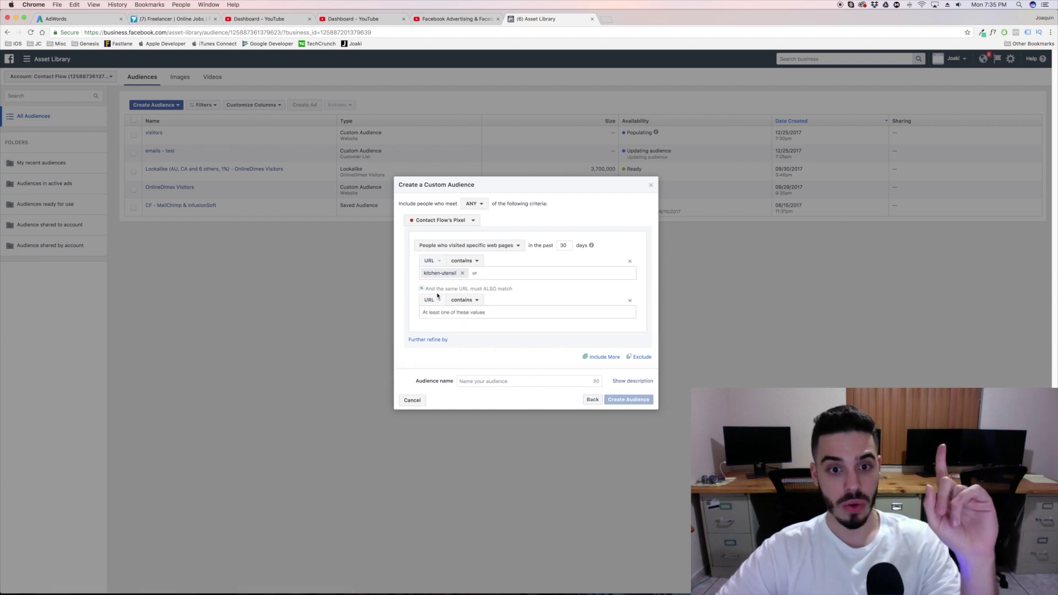
{"action": "left_click", "coordinate": [630, 301]}
{"action": "left_click", "coordinate": [601, 327]}
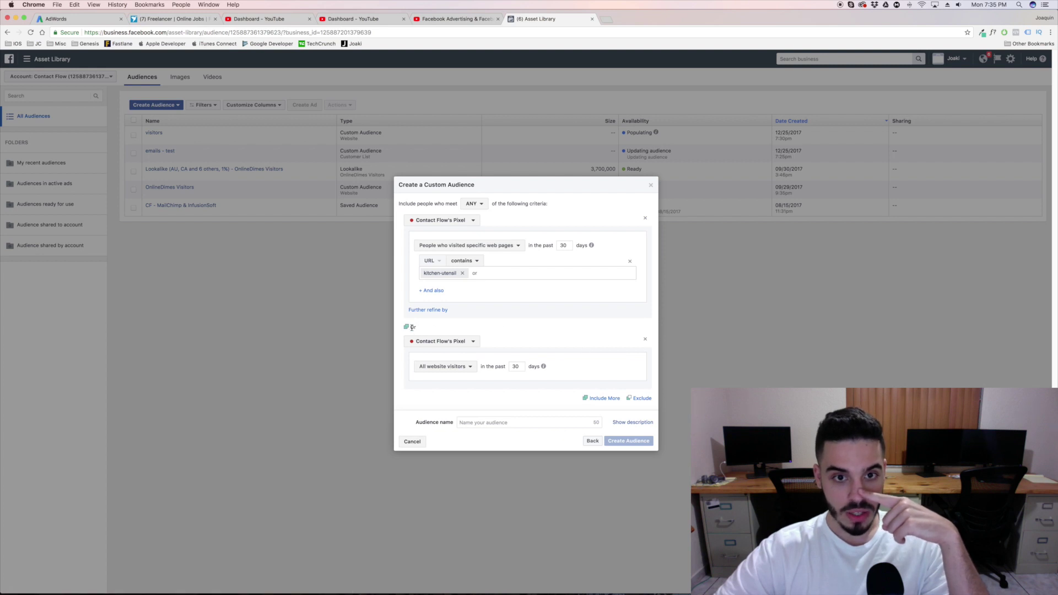
{"action": "left_click", "coordinate": [646, 339]}
Step: Require people to meet ALL criteria and narrow the audience with a second criterion based on the OnlineDimes pixel
{"action": "left_click", "coordinate": [485, 209]}
{"action": "left_click", "coordinate": [479, 229]}
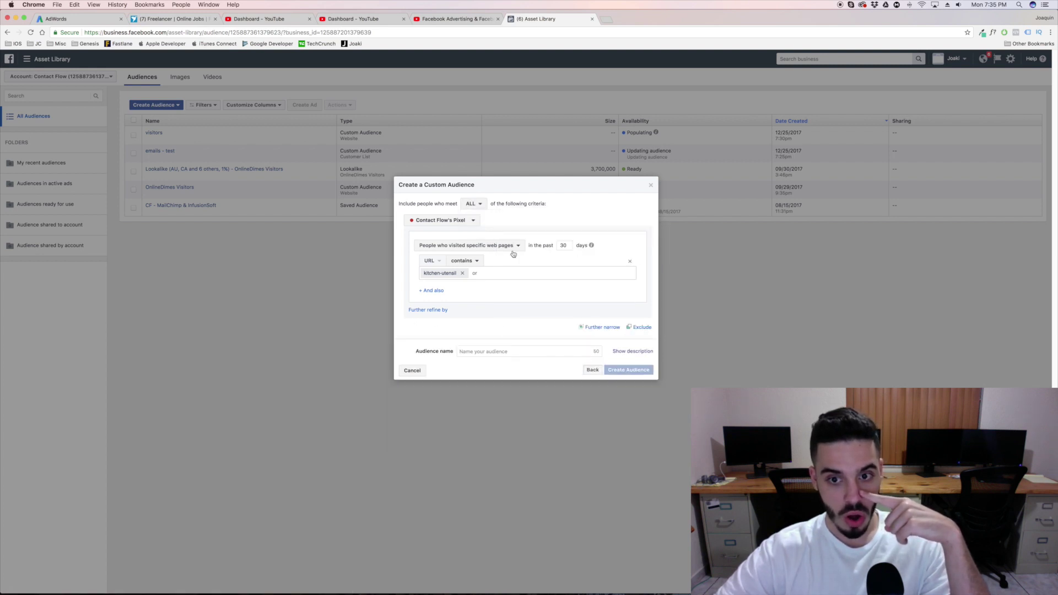
{"action": "left_click", "coordinate": [590, 329]}
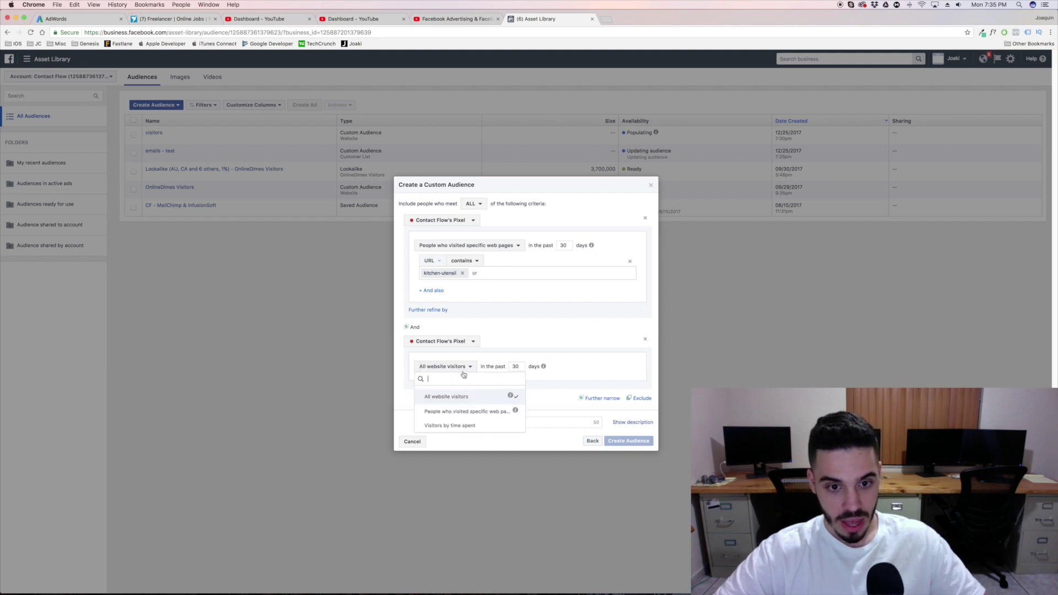
{"action": "left_click", "coordinate": [438, 342]}
{"action": "left_click", "coordinate": [440, 356]}
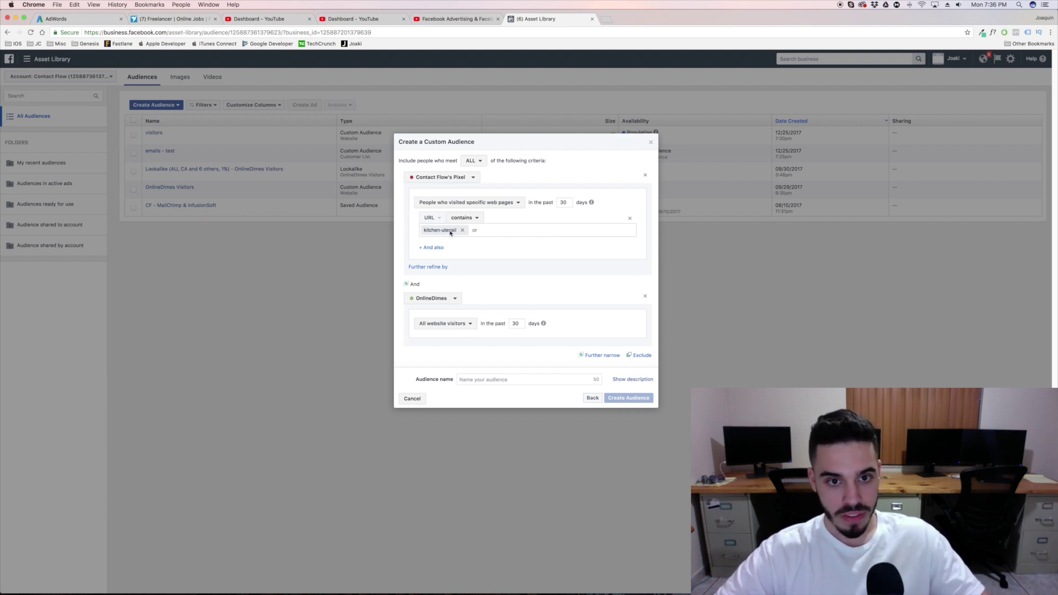
Step: Review the visitor and event options for the OnlineDimes criterion, and remove that criterion
{"action": "left_click", "coordinate": [453, 325]}
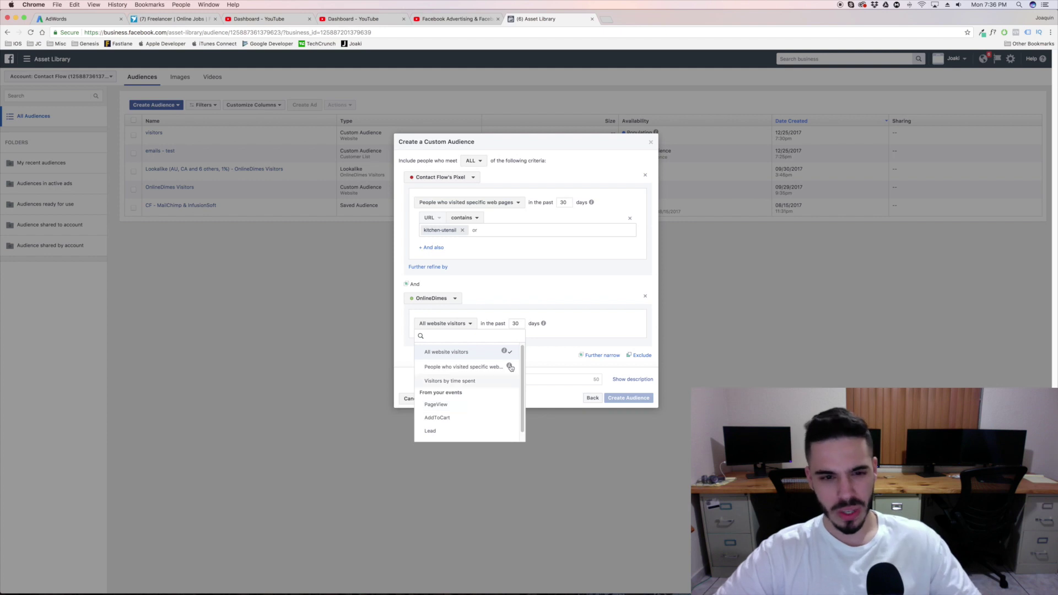
{"action": "left_click", "coordinate": [572, 298]}
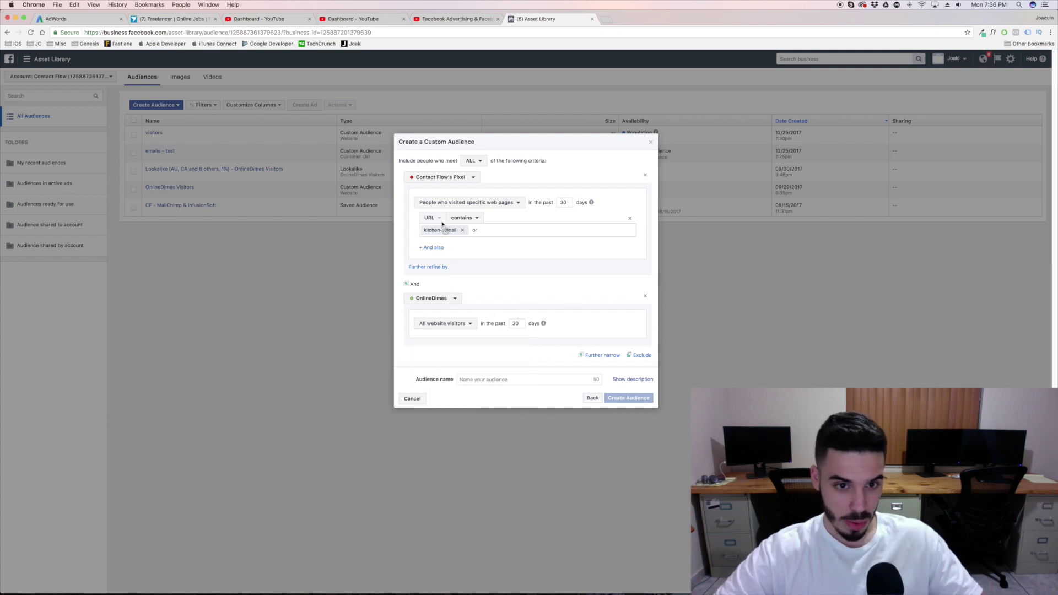
{"action": "left_click", "coordinate": [464, 329]}
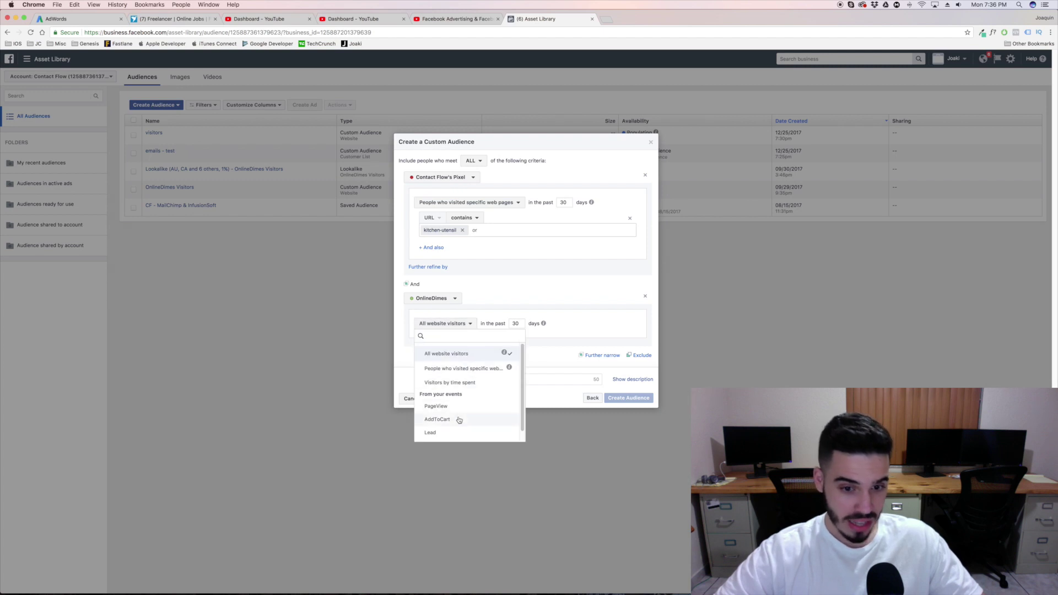
{"action": "left_click", "coordinate": [560, 290]}
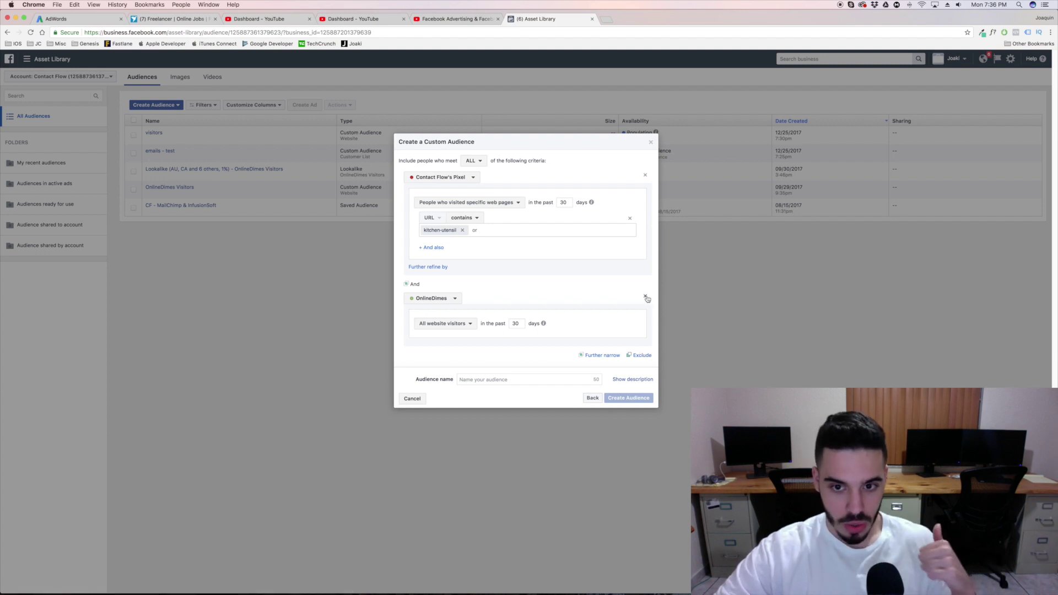
{"action": "left_click", "coordinate": [646, 298]}
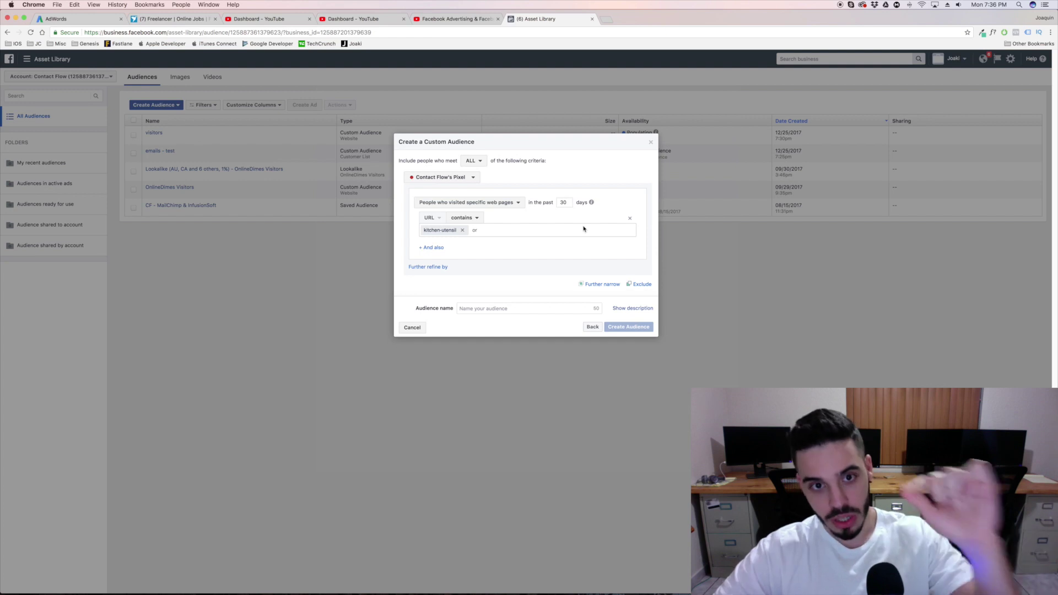
Step: Exclude people with an AddToCart event on the OnlineDimes pixel, and close the audience dialog without creating it
{"action": "left_click", "coordinate": [640, 285]}
{"action": "left_click", "coordinate": [464, 333]}
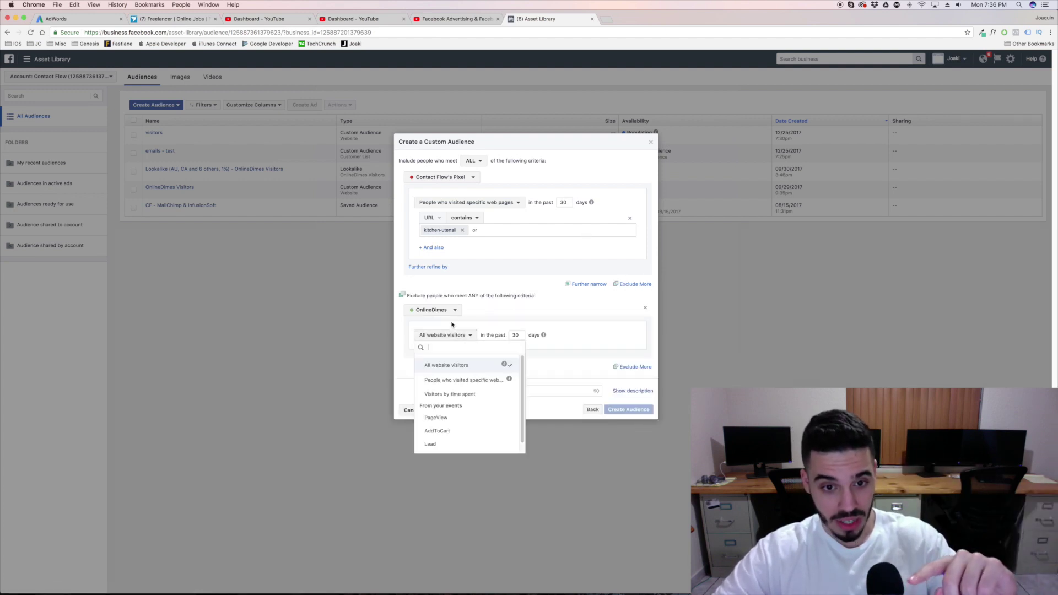
{"action": "left_click", "coordinate": [448, 431]}
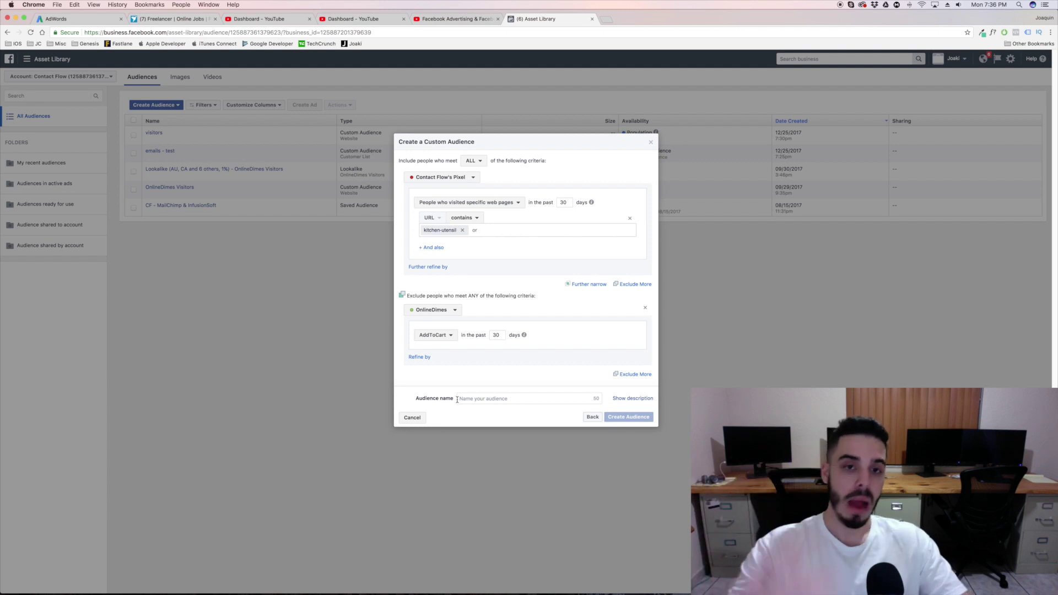
{"action": "left_click", "coordinate": [651, 144]}
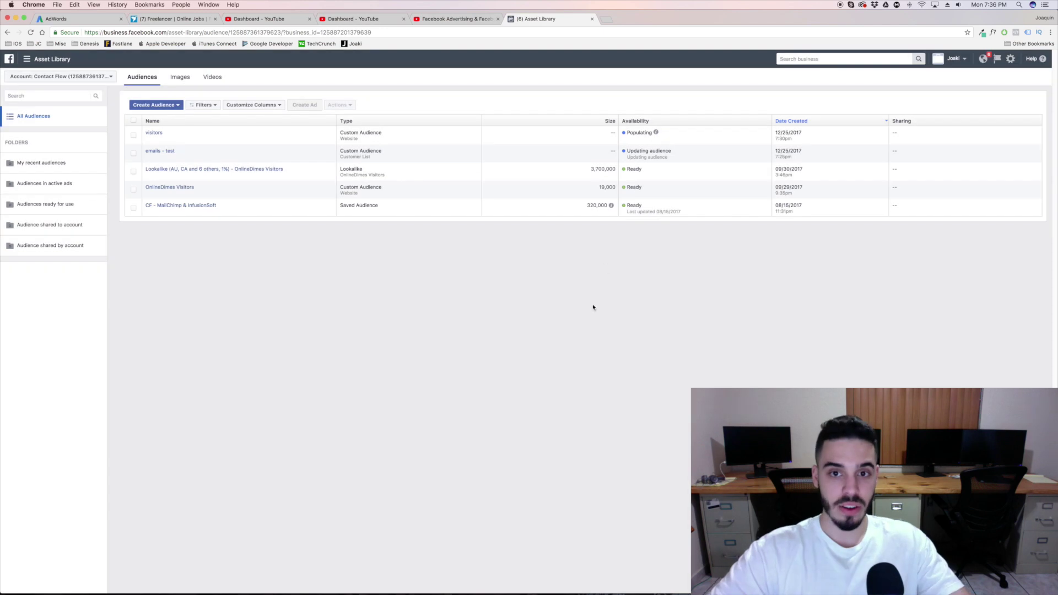